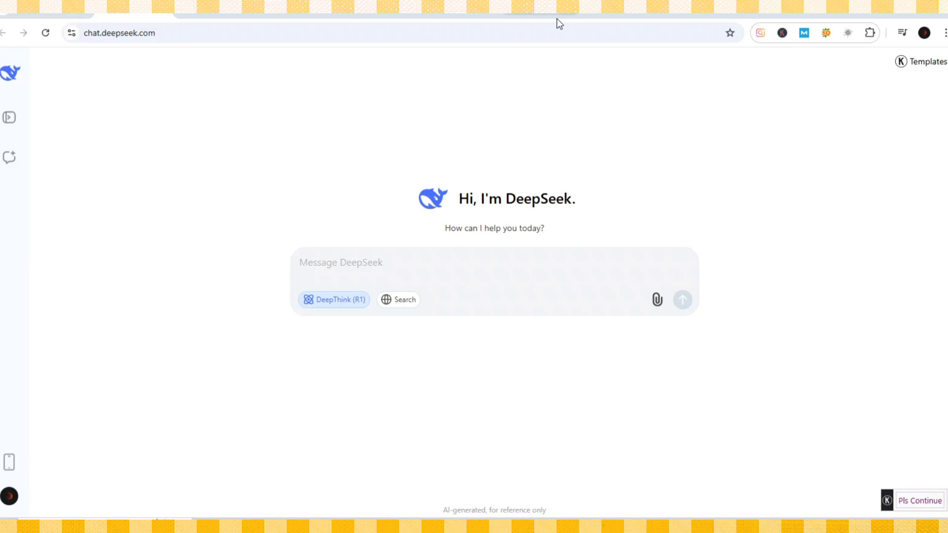
- Check the WhatsApp and Telegram channels, then copy the English video-player prompt from Google Translate
{"action": "left_click", "coordinate": [606, 14]}
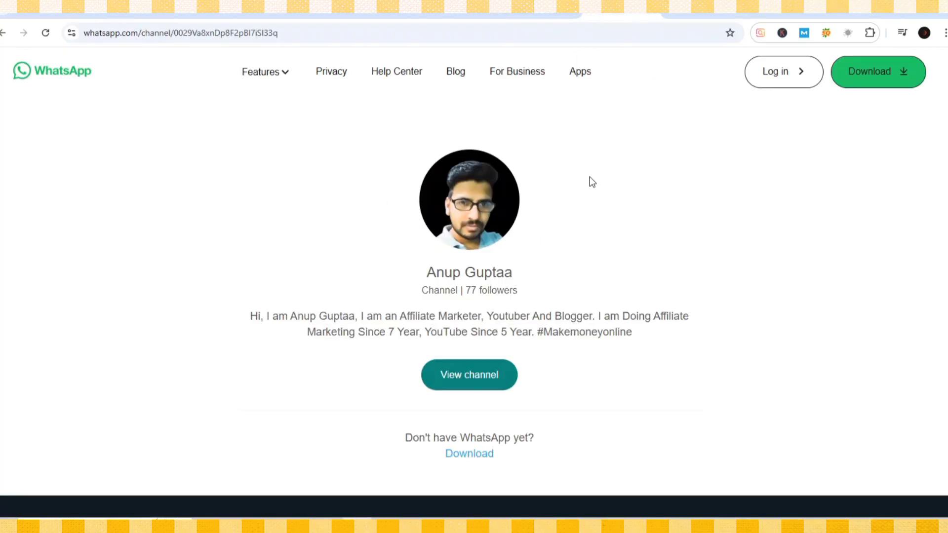
{"action": "left_click", "coordinate": [703, 13]}
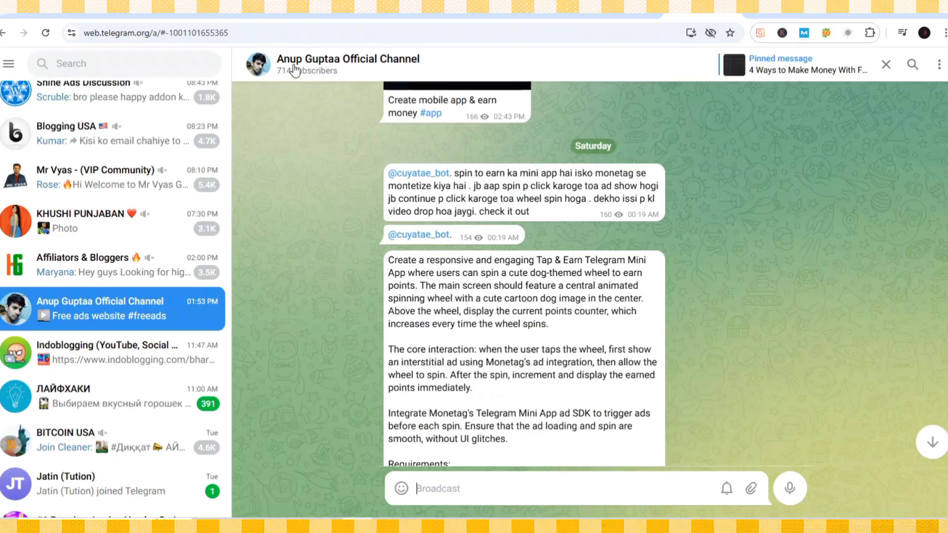
{"action": "mouse_move", "coordinate": [524, 191]}
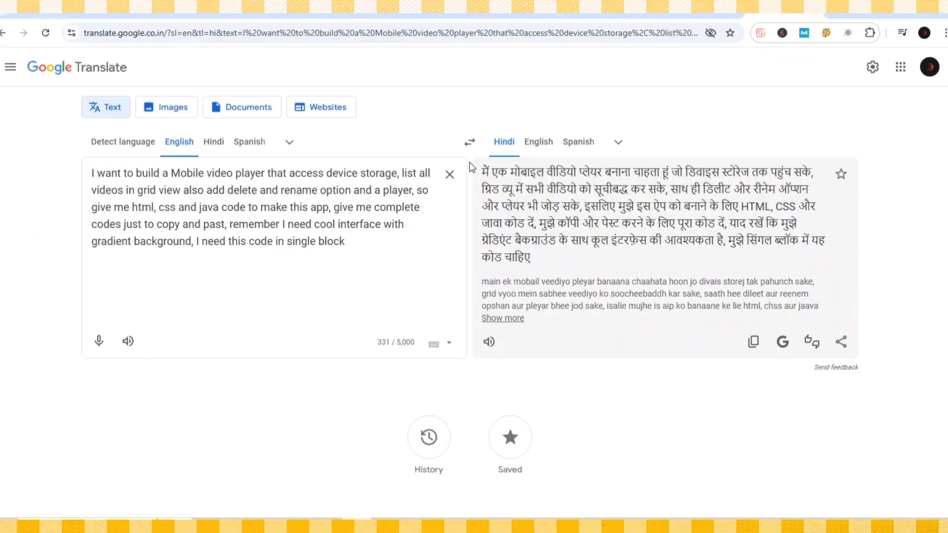
{"action": "left_click", "coordinate": [363, 190]}
{"action": "key", "text": "ctrl+a"}
{"action": "key", "text": "ctrl+c"}
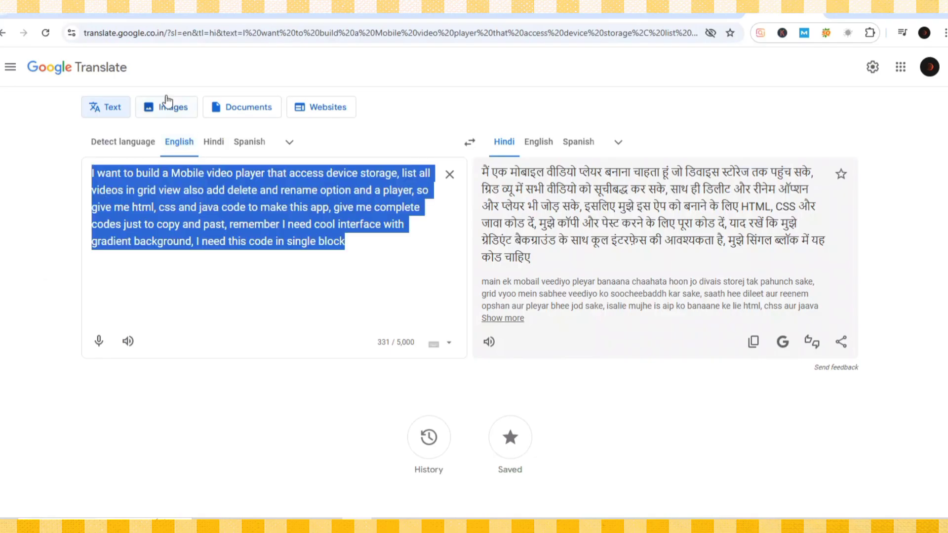
{"action": "left_click", "coordinate": [133, 8]}
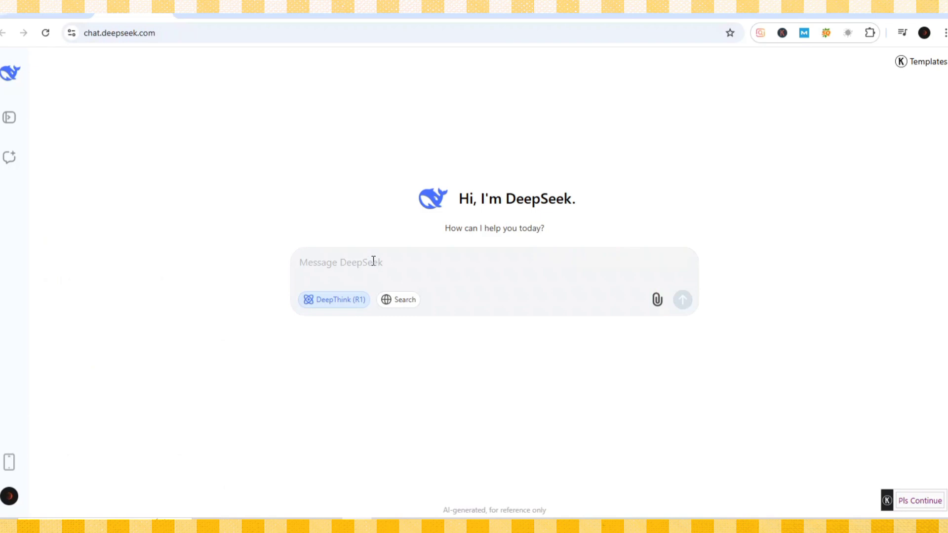
- Send the video-player prompt to DeepSeek and run the generated code to preview VideoHub Player
{"action": "key", "text": "ctrl+v"}
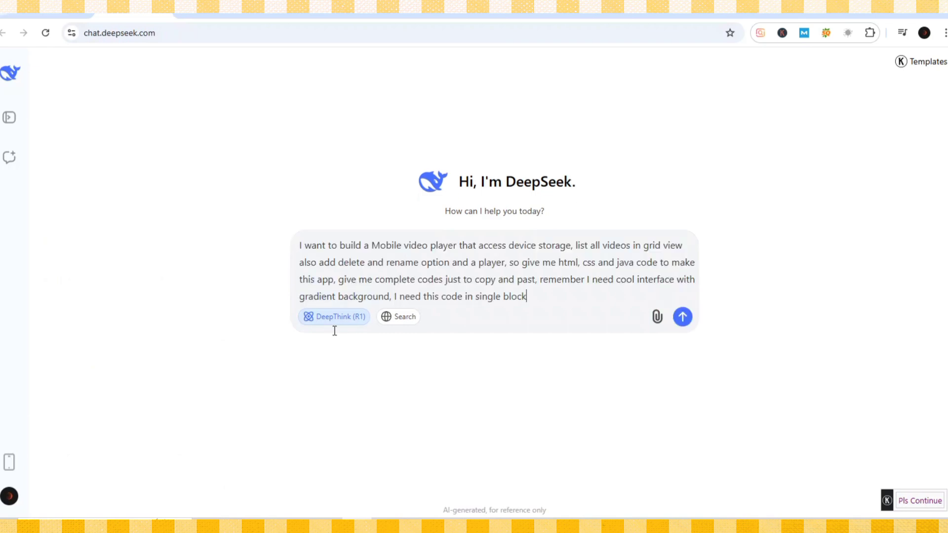
{"action": "left_click", "coordinate": [683, 321]}
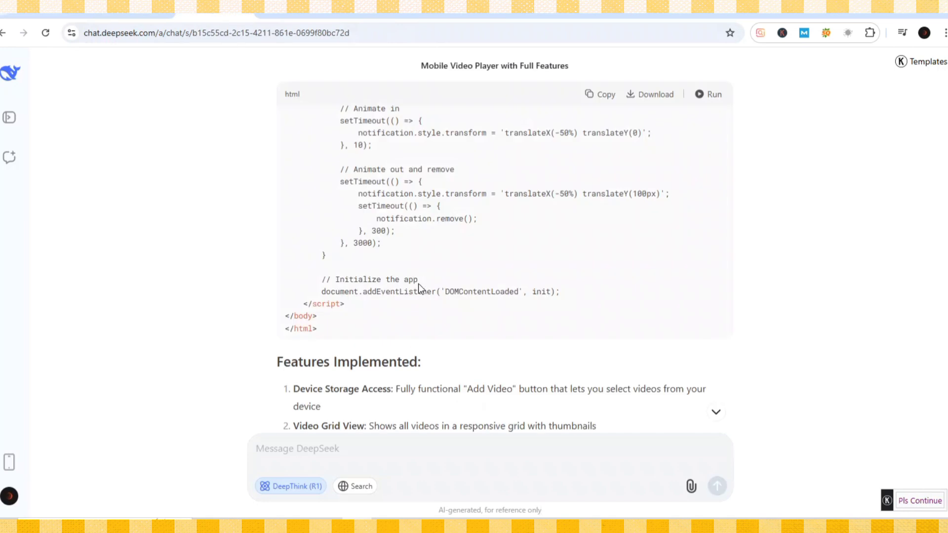
{"action": "scroll", "coordinate": [418, 283], "scroll_direction": "up", "scroll_amount": 2}
{"action": "scroll", "coordinate": [419, 283], "scroll_direction": "up", "scroll_amount": 2}
{"action": "scroll", "coordinate": [419, 283], "scroll_direction": "up", "scroll_amount": 2}
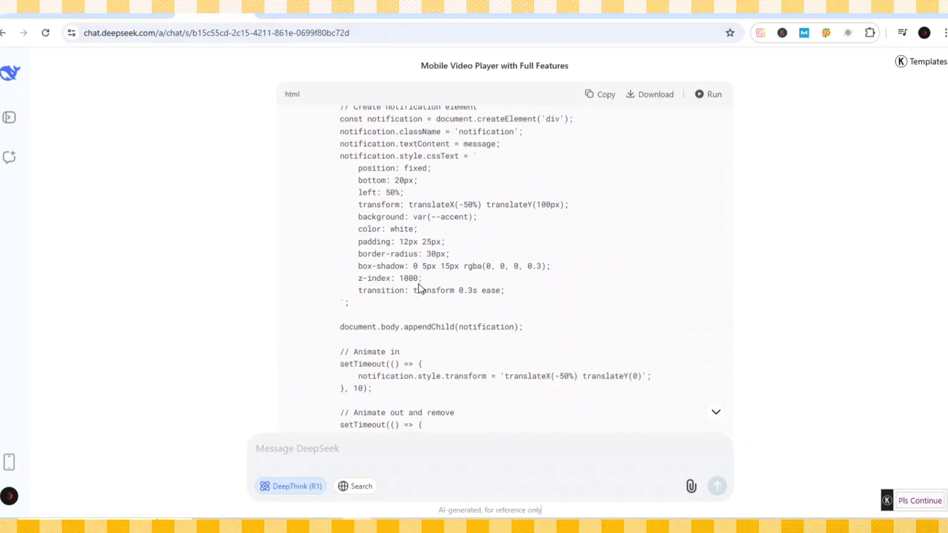
{"action": "left_click", "coordinate": [708, 104]}
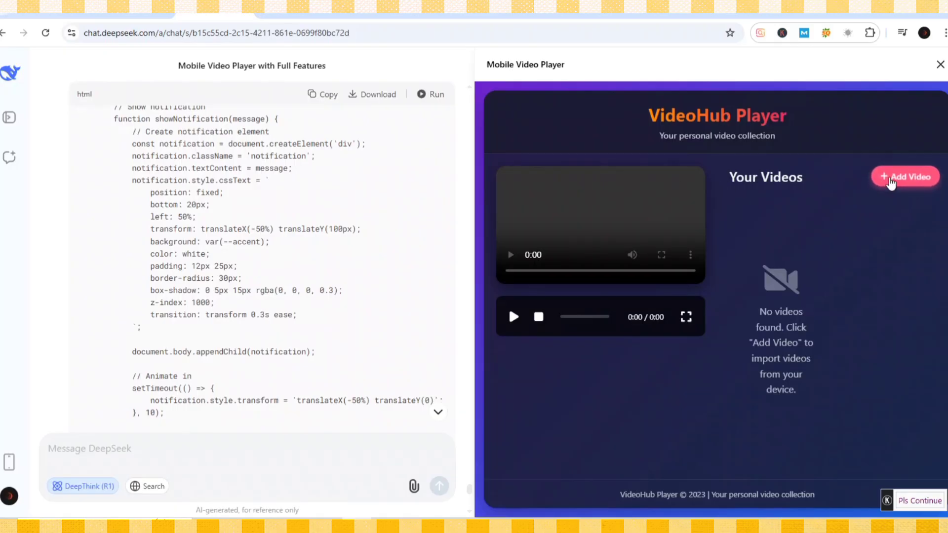
- Load the Drumstone MP4 video into the VideoHub Player preview
{"action": "left_click", "coordinate": [891, 181]}
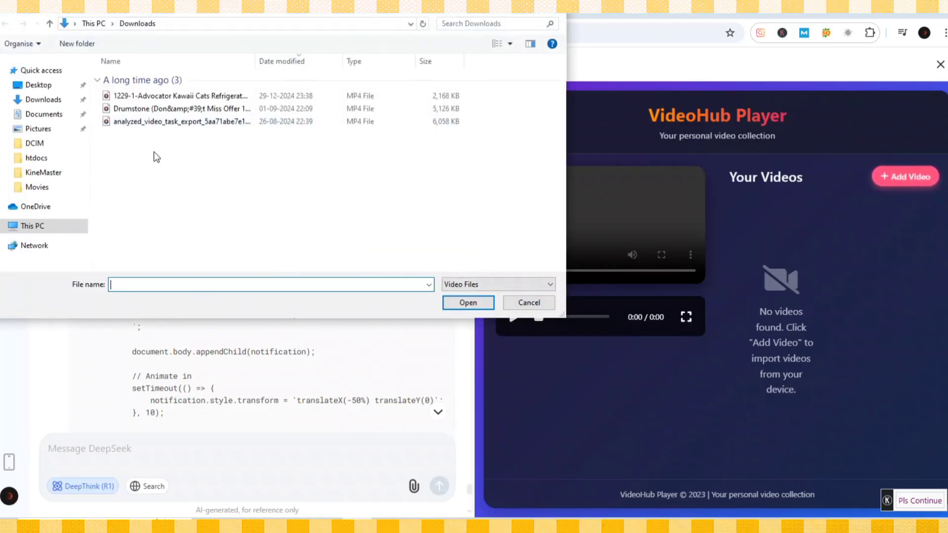
{"action": "left_click", "coordinate": [146, 108]}
{"action": "left_click", "coordinate": [457, 303]}
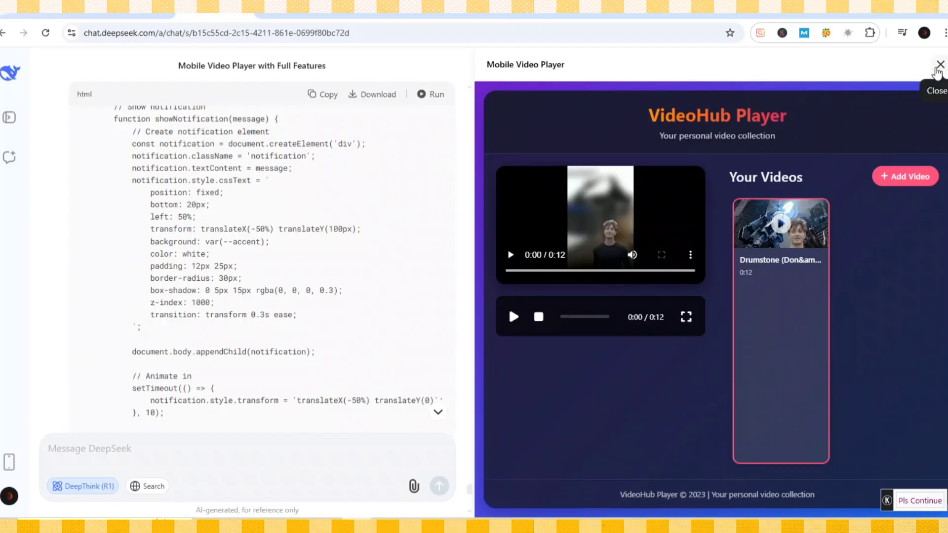
- Close the preview and copy the generated HTML code for GitHub
{"action": "left_click", "coordinate": [939, 67]}
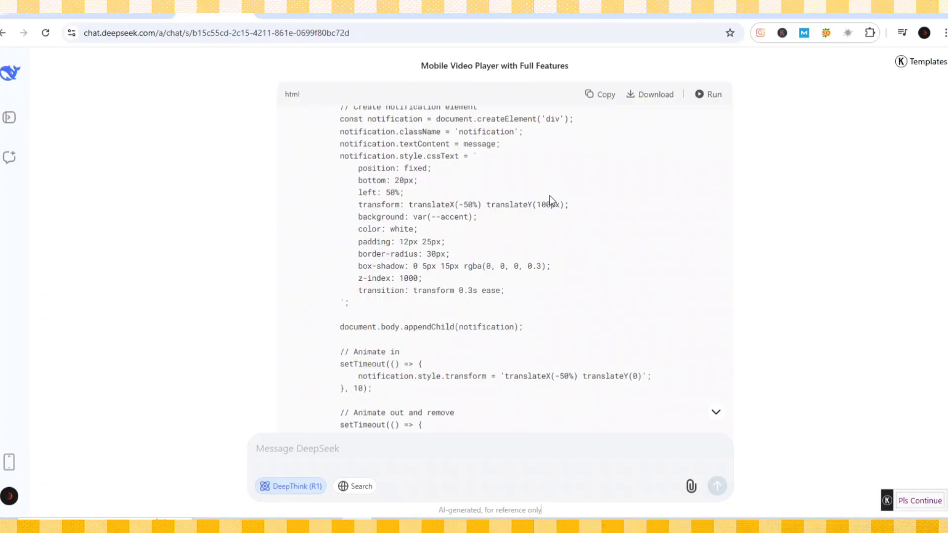
{"action": "left_click", "coordinate": [599, 96]}
{"action": "left_click", "coordinate": [298, 9]}
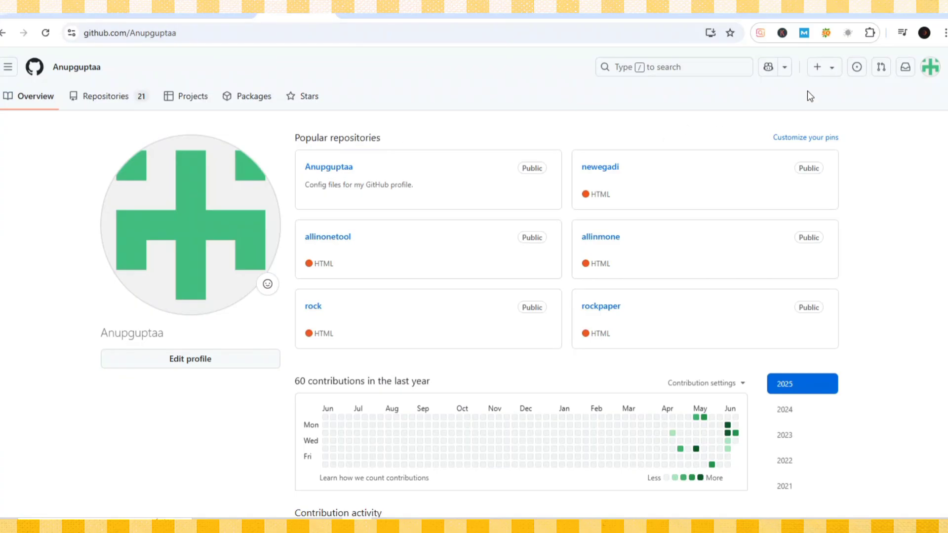
- Create a new repository named 'video', keeping its visibility set to Public
{"action": "left_click", "coordinate": [815, 69]}
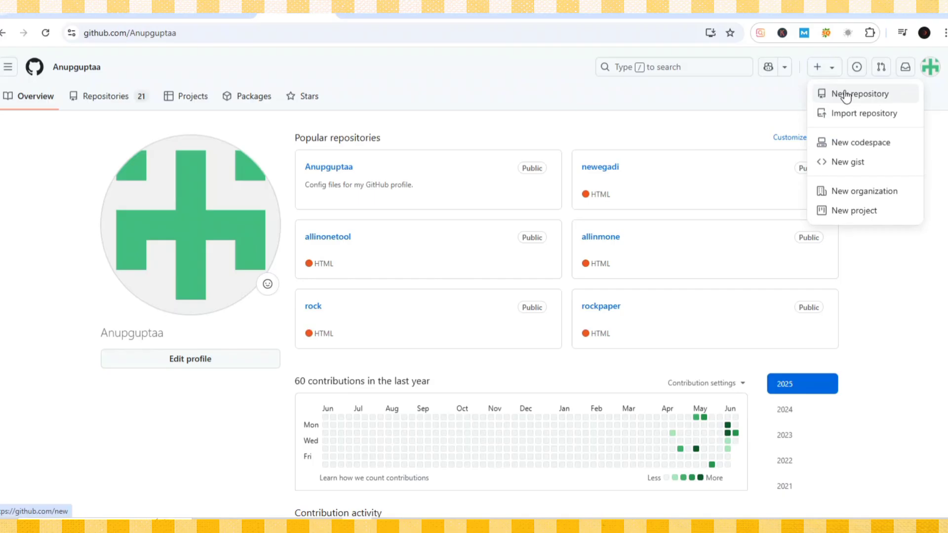
{"action": "left_click", "coordinate": [845, 95]}
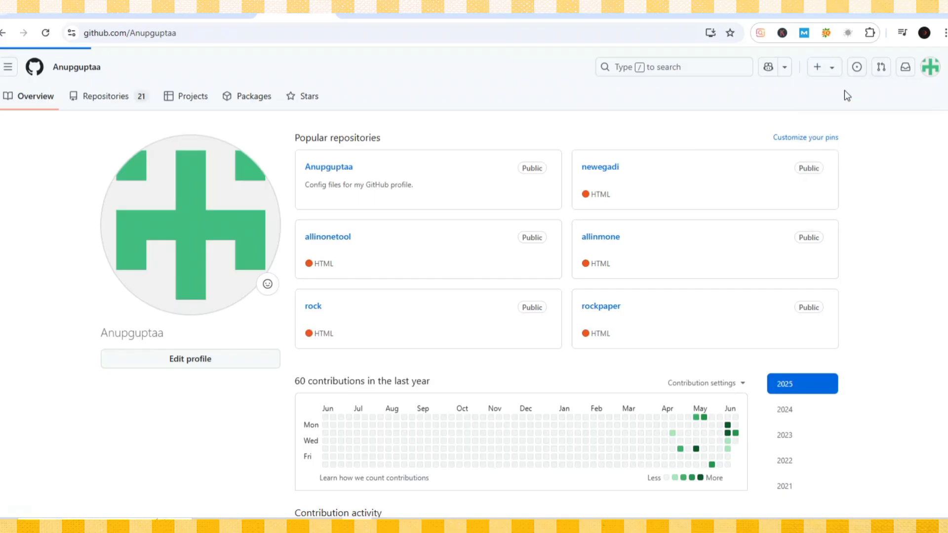
{"action": "left_click", "coordinate": [450, 209]}
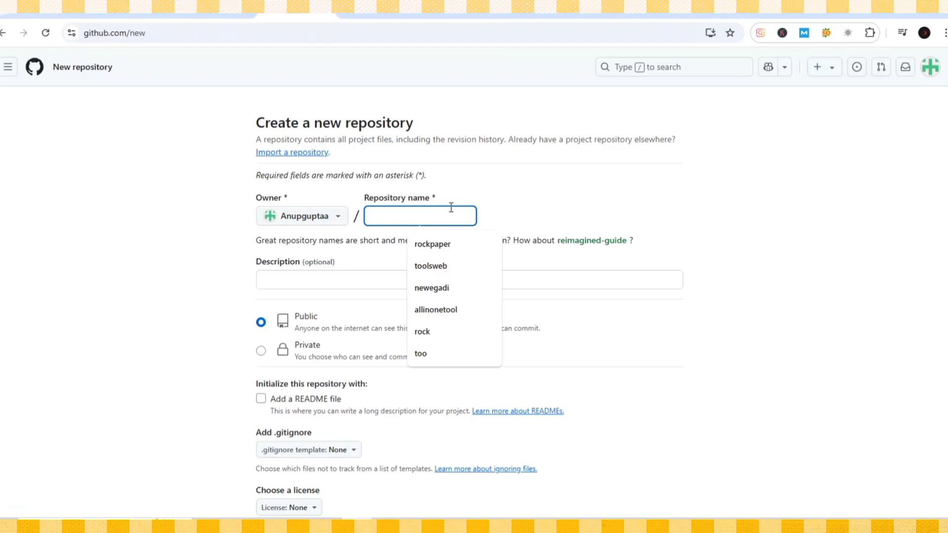
{"action": "type", "text": "video"}
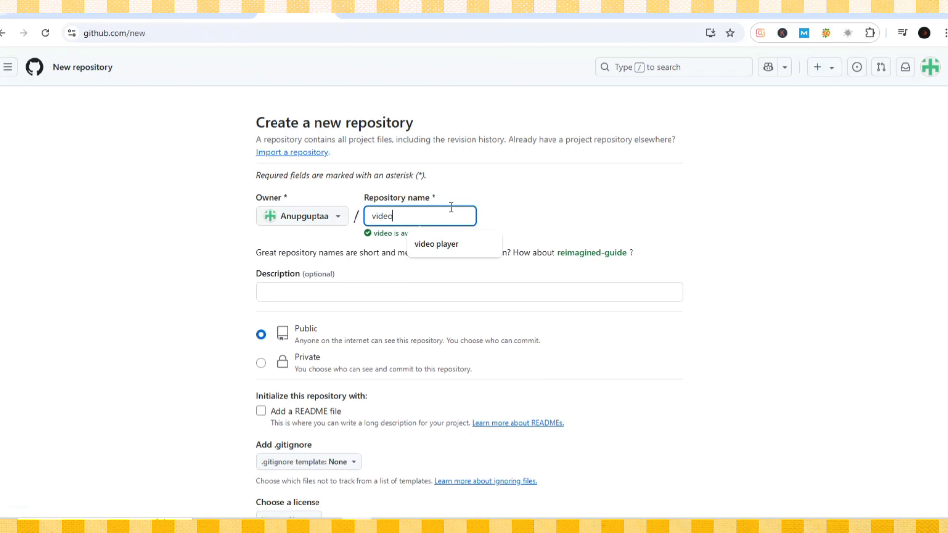
{"action": "left_click", "coordinate": [525, 218]}
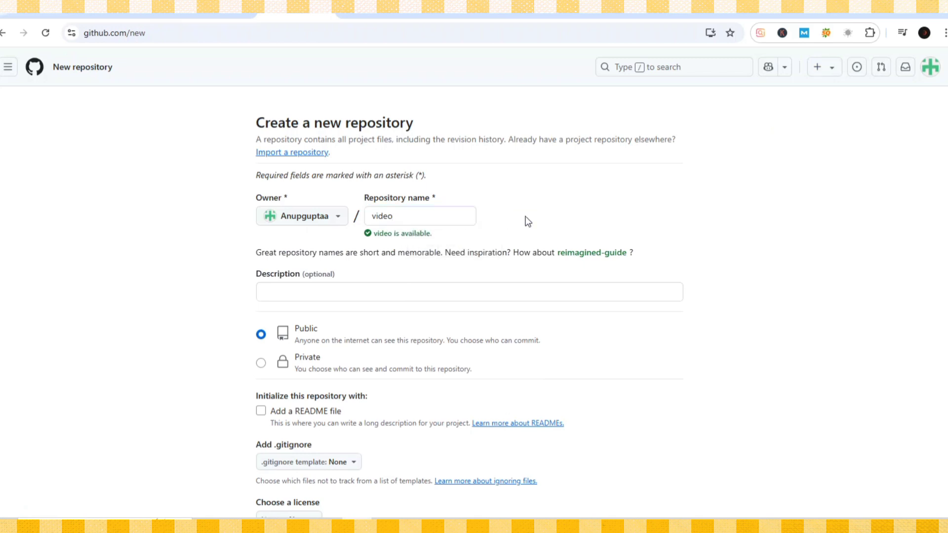
{"action": "scroll", "coordinate": [431, 228], "scroll_direction": "down", "scroll_amount": 2}
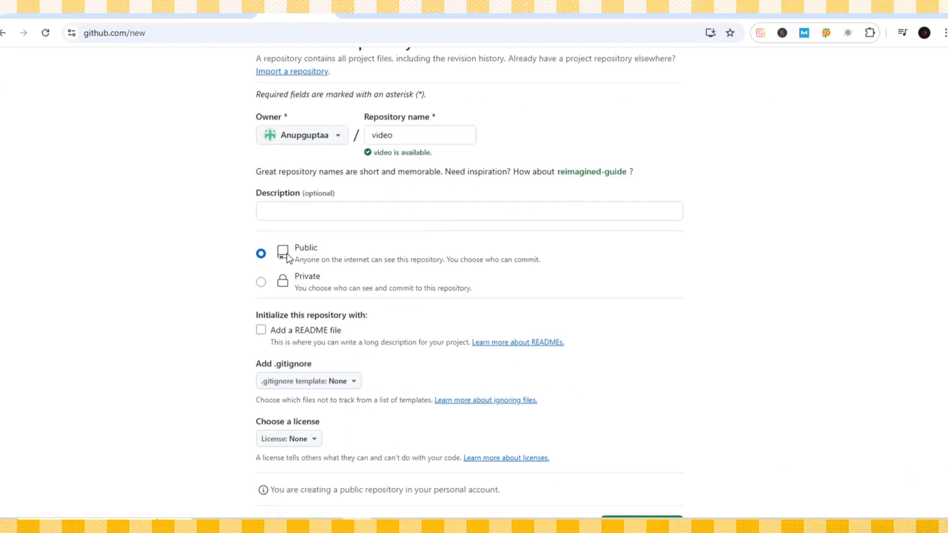
{"action": "scroll", "coordinate": [402, 283], "scroll_direction": "down", "scroll_amount": 3}
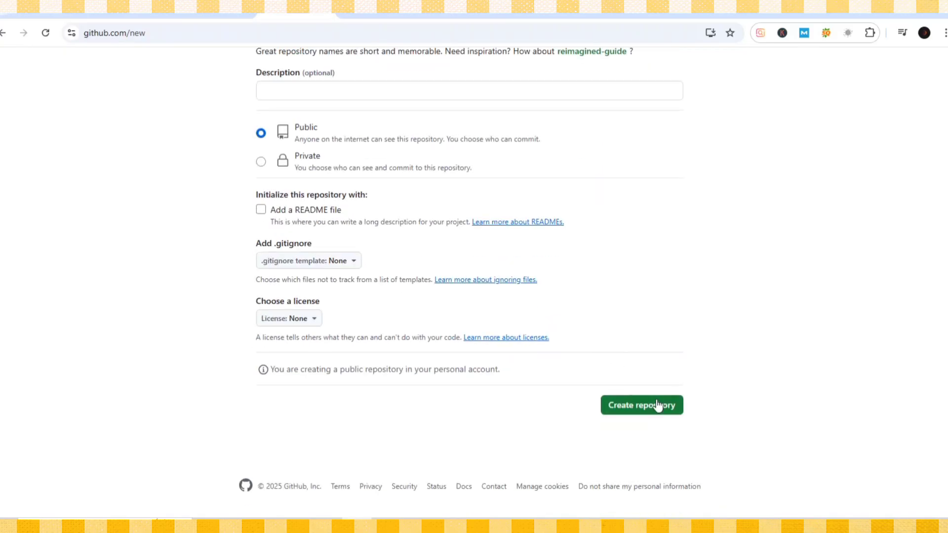
{"action": "left_click", "coordinate": [657, 405]}
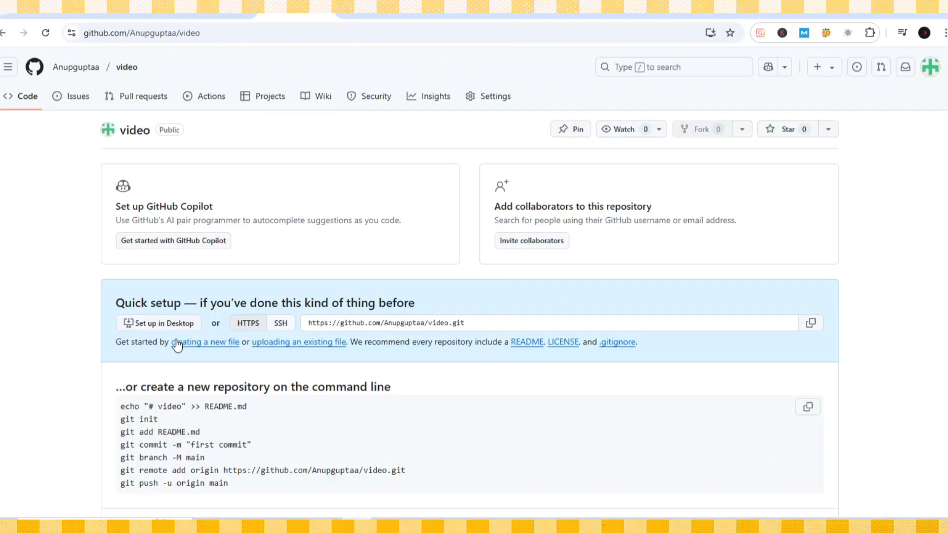
- Paste the player code into a new file named index.html and commit it as 'Create index.html'
{"action": "left_click", "coordinate": [205, 345]}
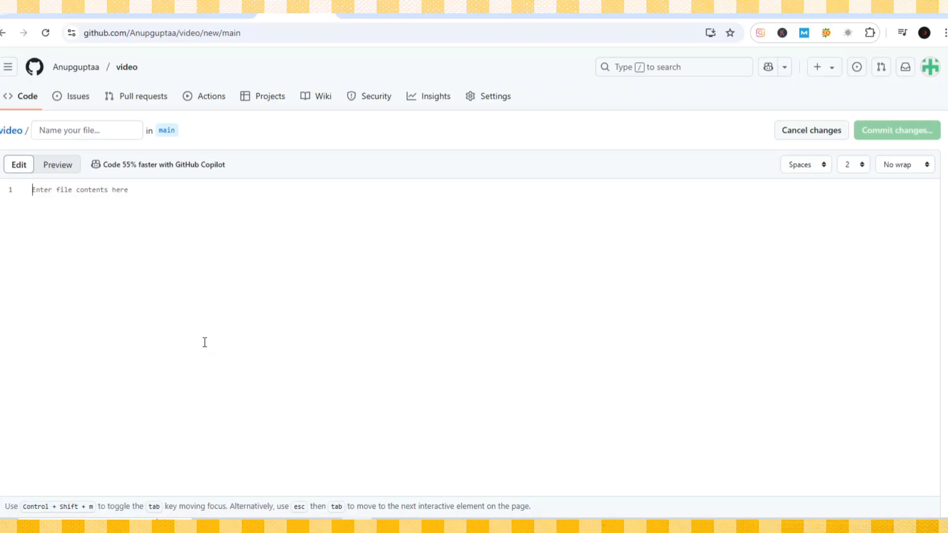
{"action": "key", "text": "ctrl+v"}
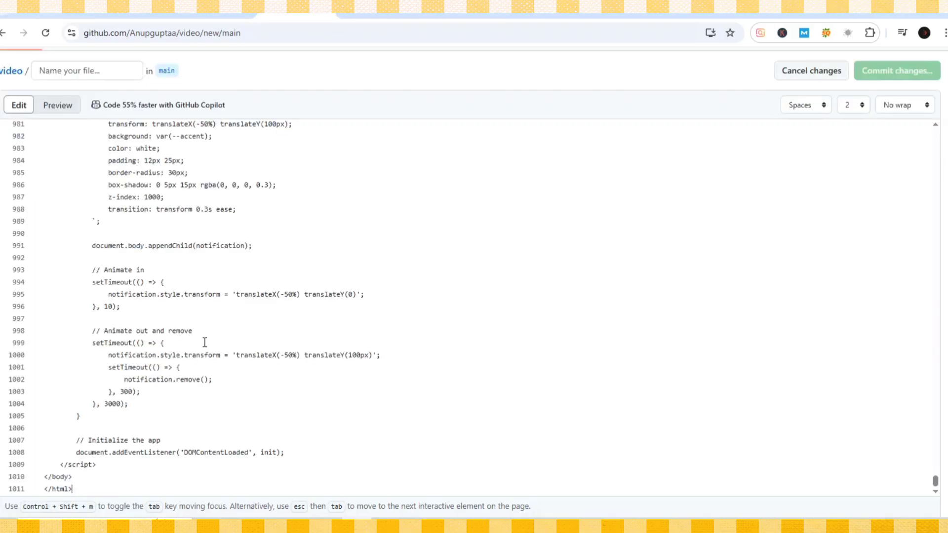
{"action": "left_click", "coordinate": [103, 69]}
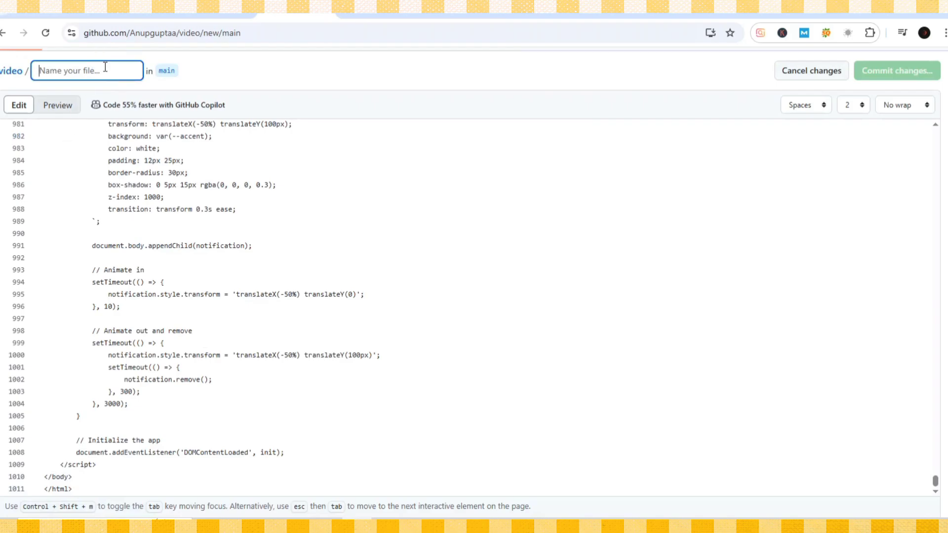
{"action": "type", "text": "index.html"}
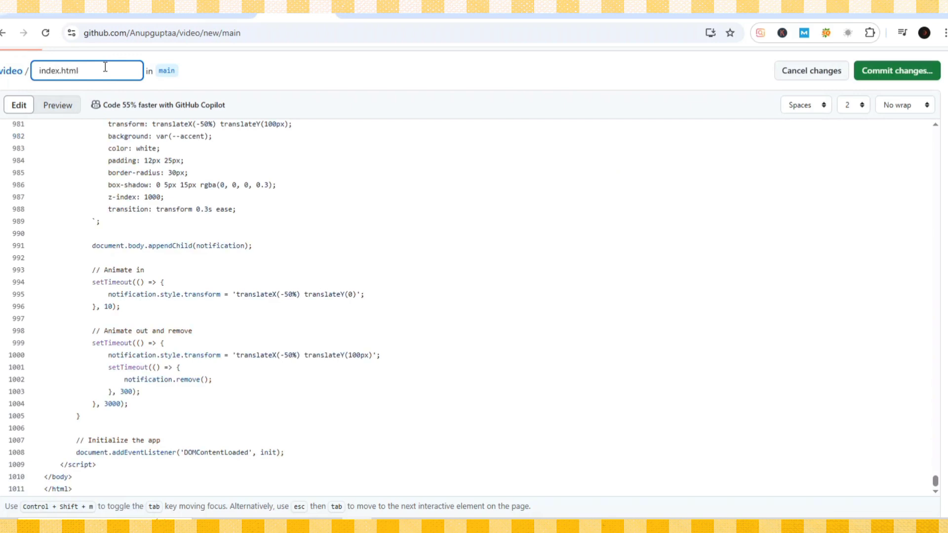
{"action": "scroll", "coordinate": [99, 71], "scroll_direction": "down", "scroll_amount": 1}
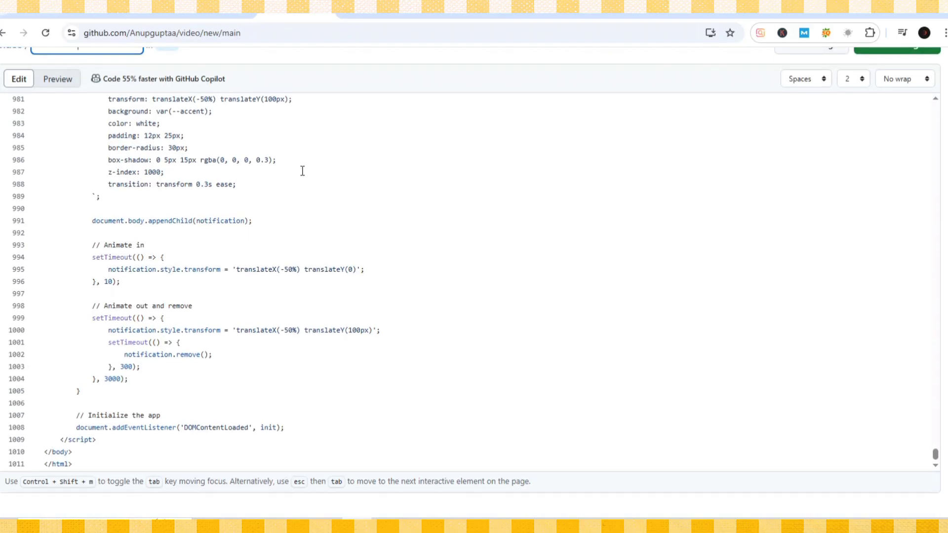
{"action": "scroll", "coordinate": [302, 170], "scroll_direction": "up", "scroll_amount": 3}
{"action": "scroll", "coordinate": [586, 93], "scroll_direction": "up", "scroll_amount": 2}
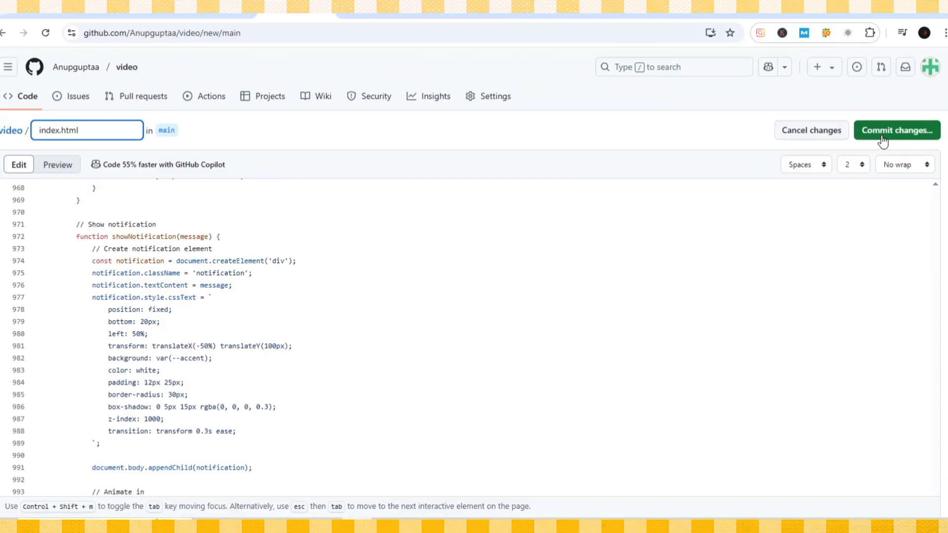
{"action": "left_click", "coordinate": [881, 134]}
{"action": "left_click", "coordinate": [562, 395]}
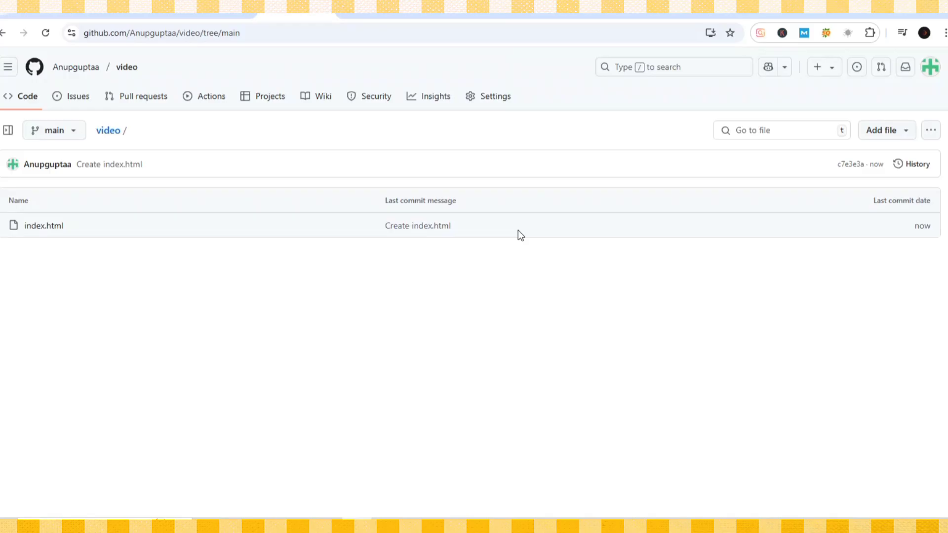
- Set the Pages source to the main branch root and save
{"action": "left_click", "coordinate": [495, 97]}
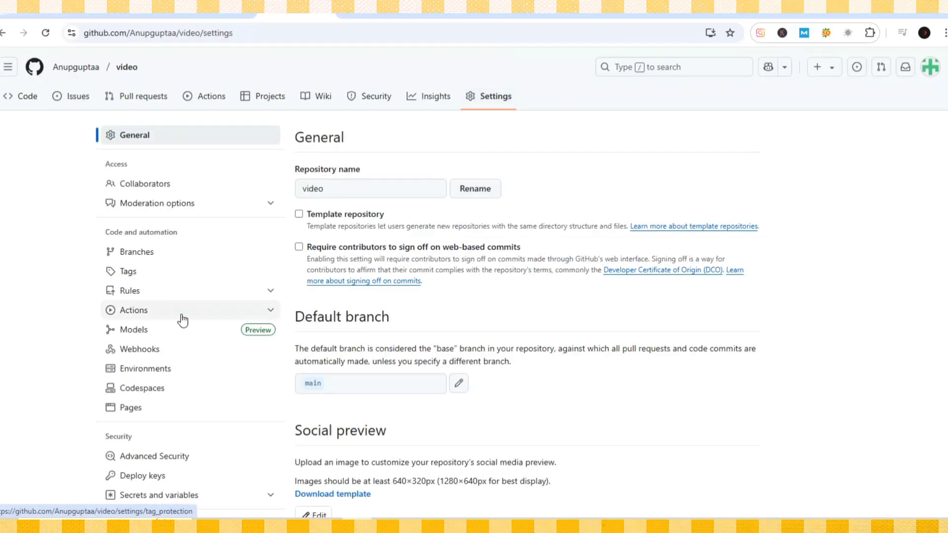
{"action": "left_click", "coordinate": [148, 408]}
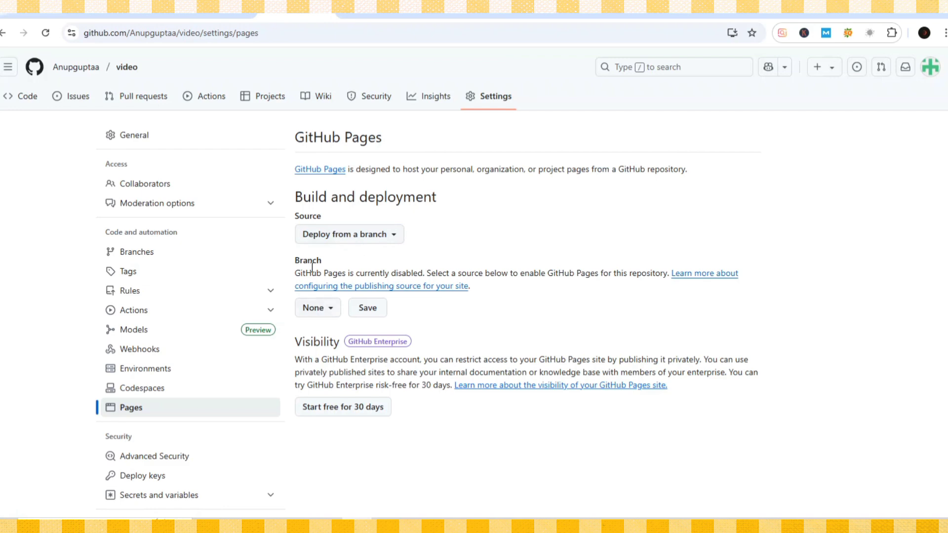
{"action": "left_click", "coordinate": [317, 309]}
{"action": "left_click", "coordinate": [329, 387]}
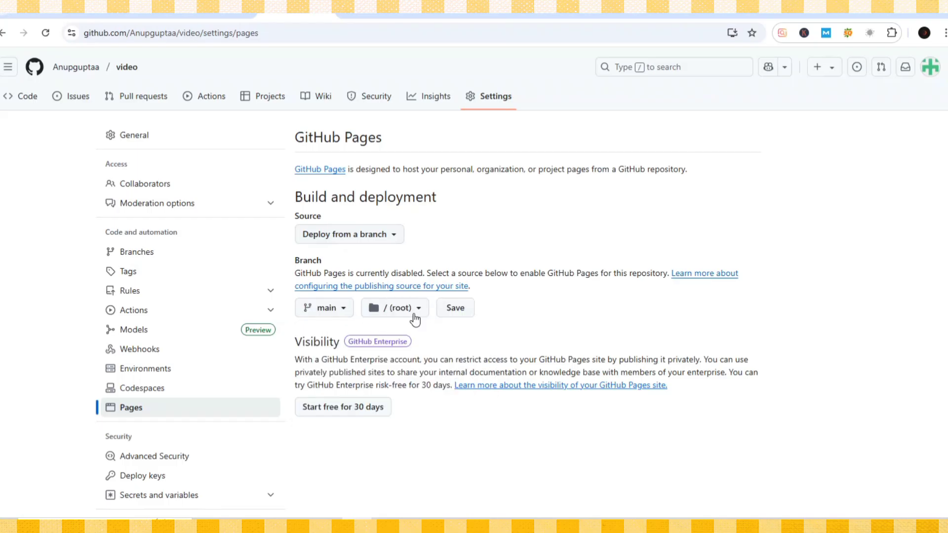
{"action": "left_click", "coordinate": [455, 309]}
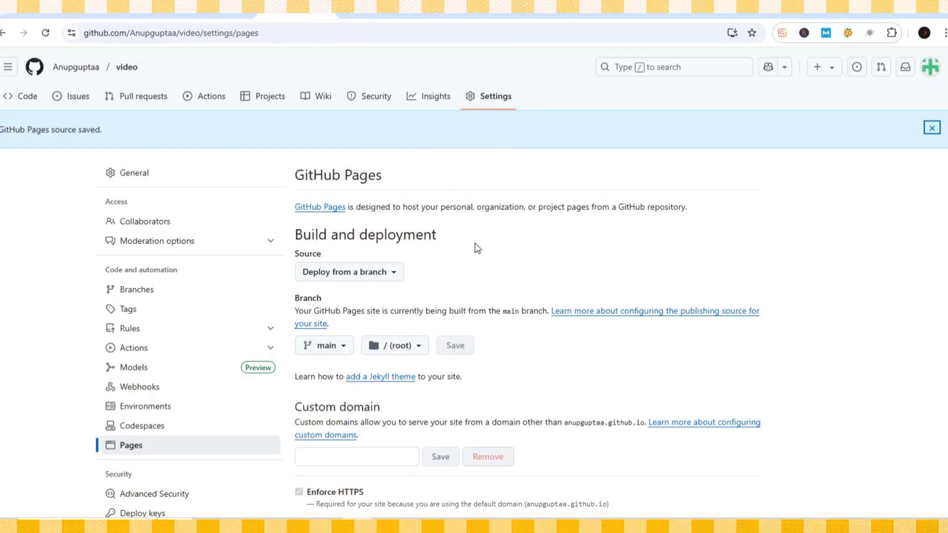
- Reload the Pages settings once the site is live and select its web address
{"action": "left_click", "coordinate": [47, 33]}
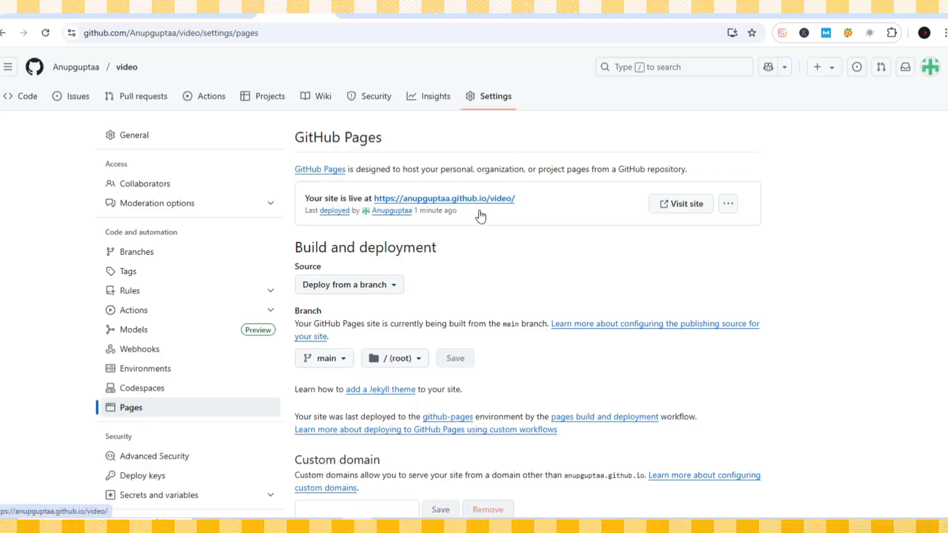
{"action": "left_click_drag", "start_coordinate": [526, 197], "coordinate": [377, 187]}
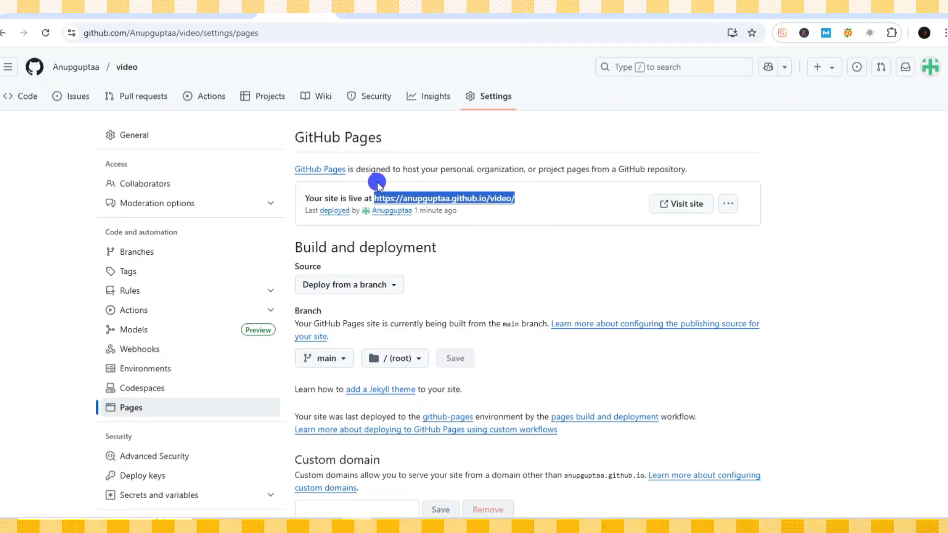
{"action": "left_click_drag", "start_coordinate": [376, 186], "coordinate": [379, 186]}
{"action": "key", "text": "ctrl+c"}
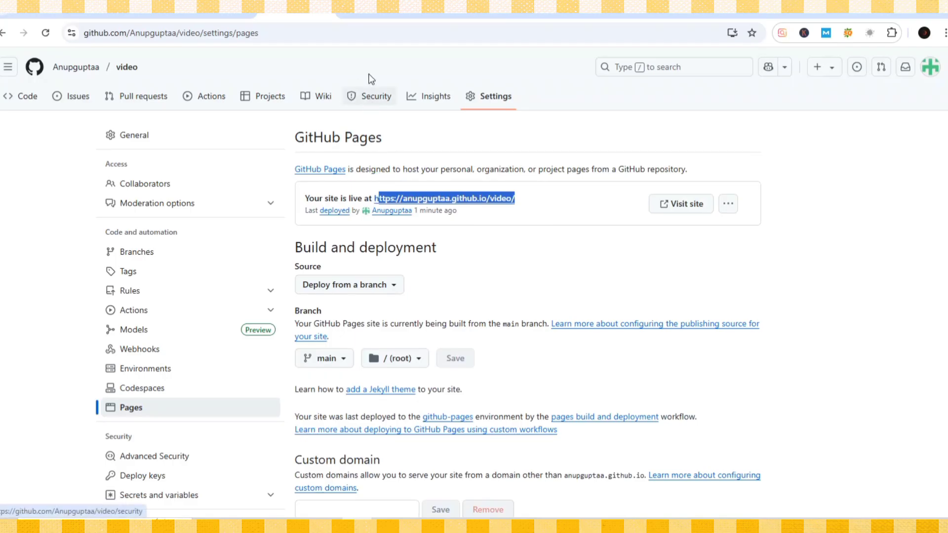
{"action": "left_click", "coordinate": [368, 16]}
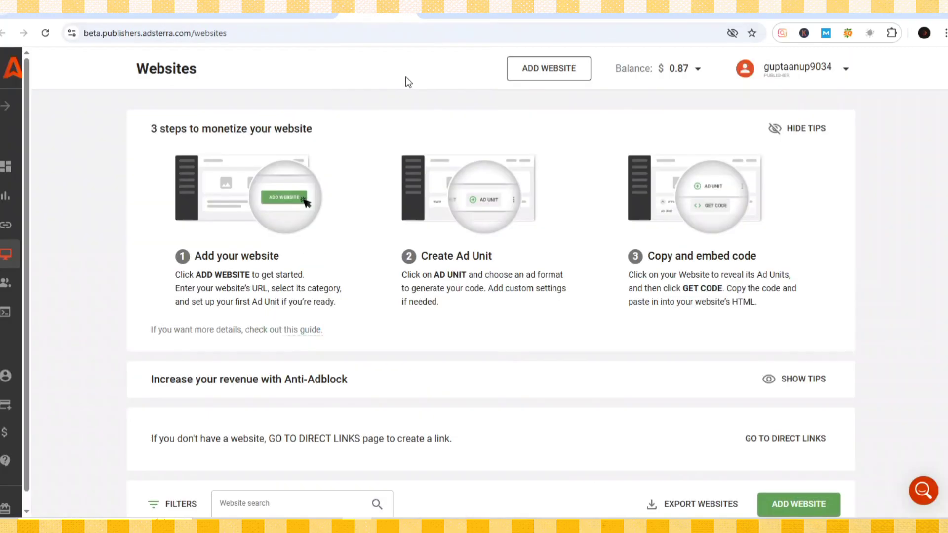
{"action": "left_click", "coordinate": [528, 70]}
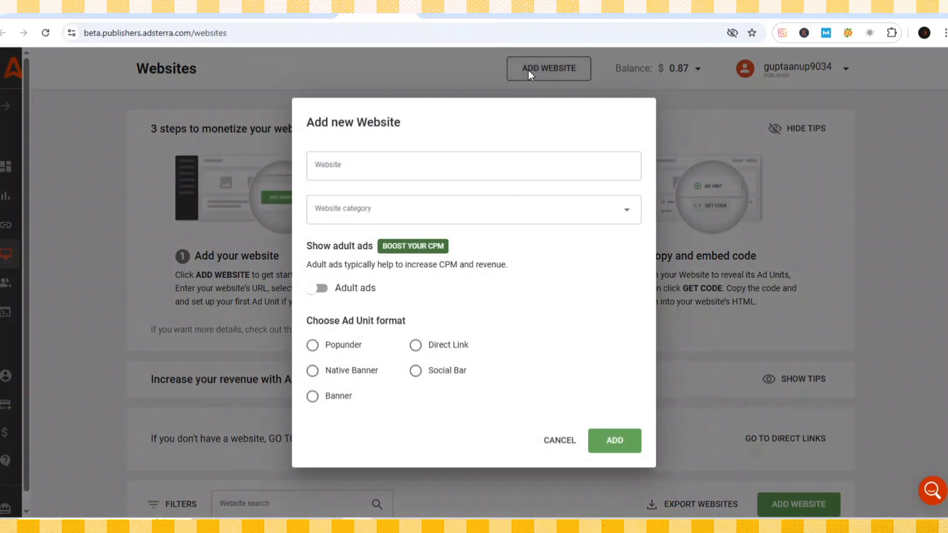
{"action": "left_click", "coordinate": [417, 170]}
{"action": "key", "text": "ctrl+v"}
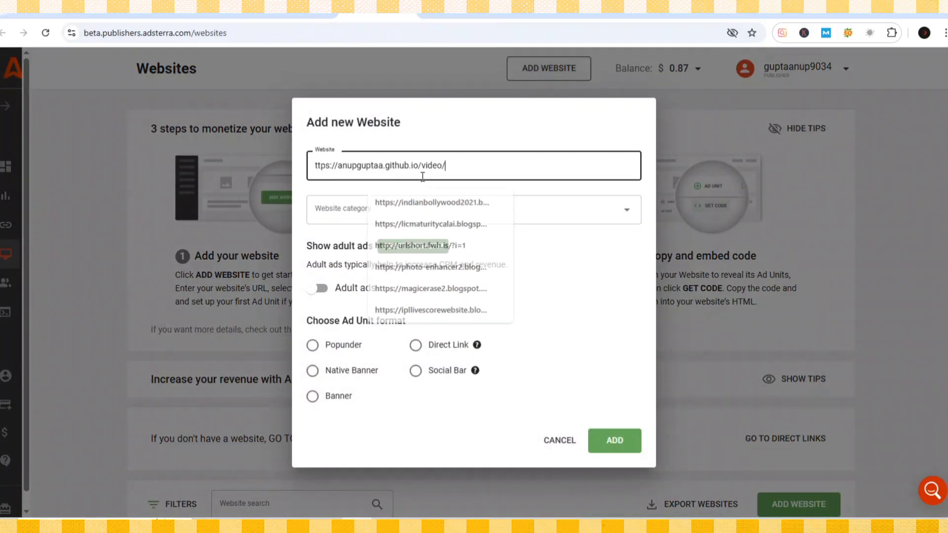
{"action": "left_click", "coordinate": [308, 159]}
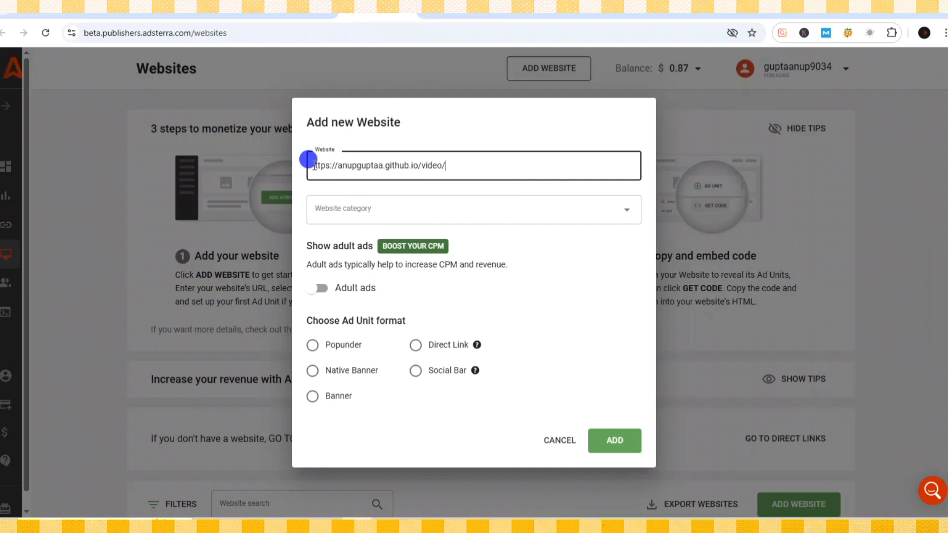
{"action": "type", "text": "h"}
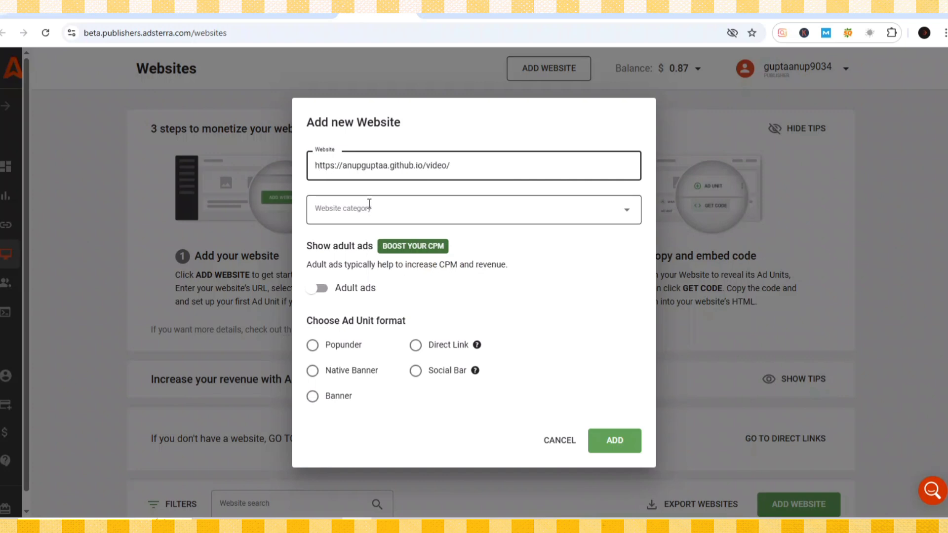
{"action": "left_click", "coordinate": [363, 206]}
{"action": "left_click", "coordinate": [334, 253]}
{"action": "left_click", "coordinate": [354, 247]}
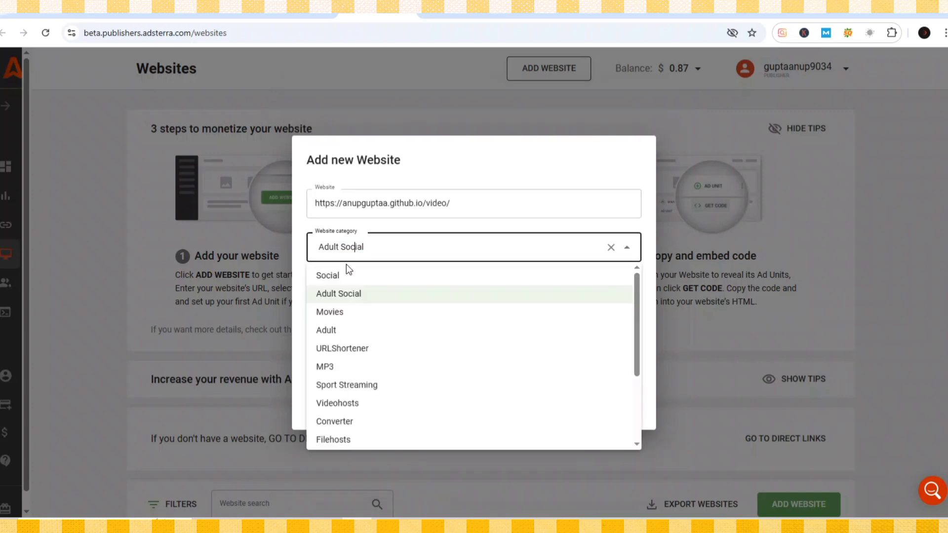
{"action": "left_click", "coordinate": [349, 272]}
{"action": "left_click", "coordinate": [316, 397]}
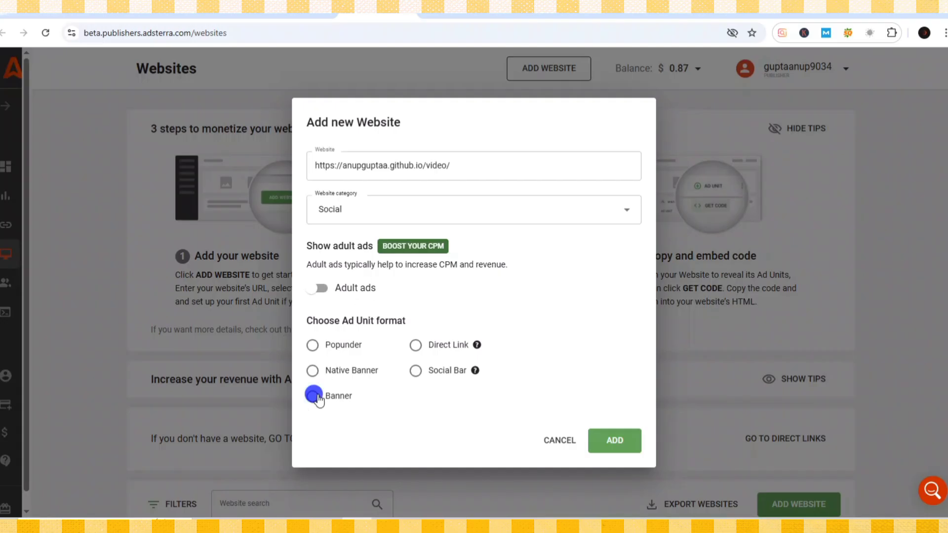
{"action": "left_click", "coordinate": [310, 450]}
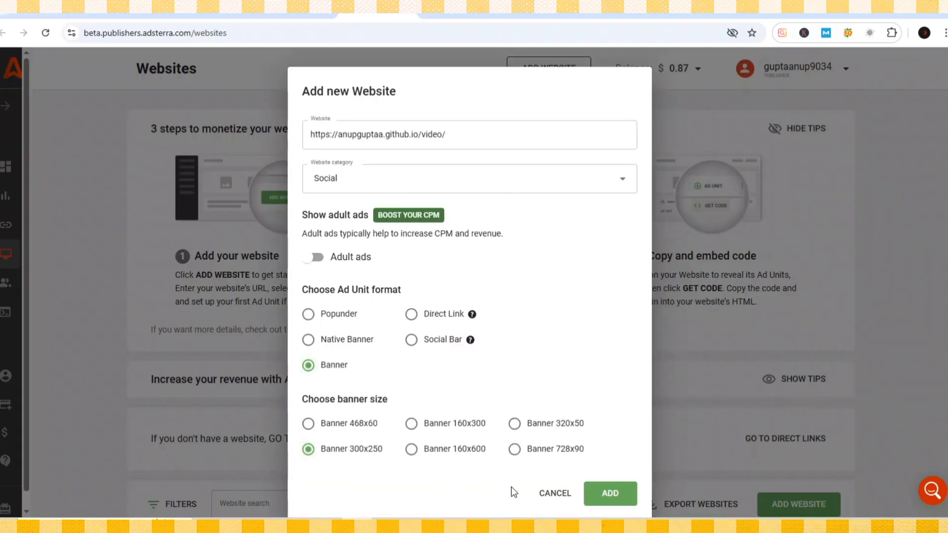
{"action": "left_click", "coordinate": [555, 493]}
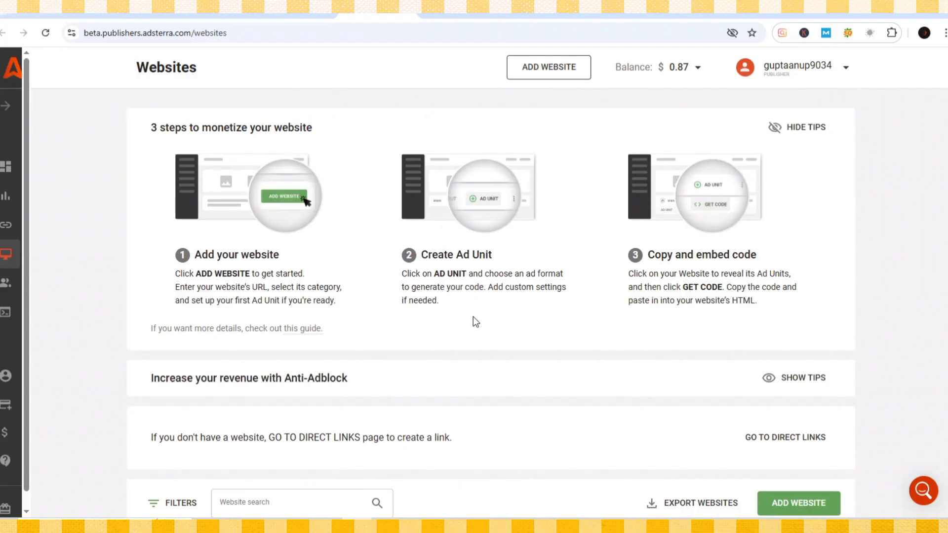
{"action": "scroll", "coordinate": [473, 316], "scroll_direction": "down", "scroll_amount": 7}
{"action": "scroll", "coordinate": [473, 316], "scroll_direction": "down", "scroll_amount": 3}
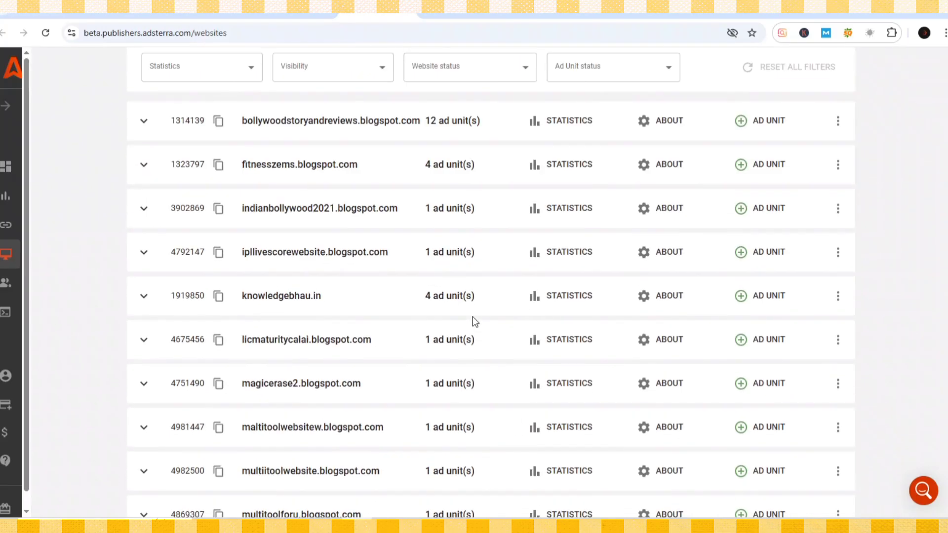
- Copy the Banner 468x60 ad code from the multiitoolwebsite.blogspot.com ad units
{"action": "scroll", "coordinate": [473, 317], "scroll_direction": "down", "scroll_amount": 2}
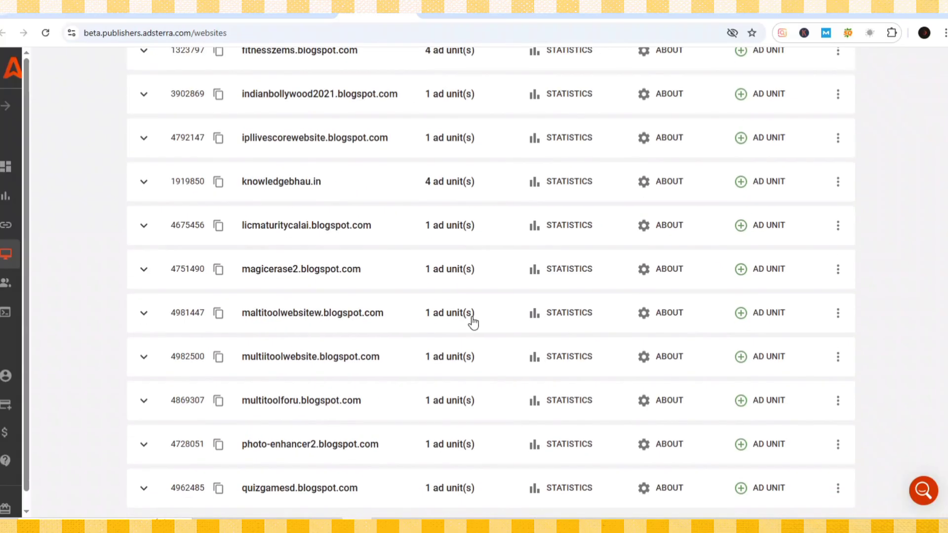
{"action": "scroll", "coordinate": [322, 314], "scroll_direction": "up", "scroll_amount": 6}
{"action": "scroll", "coordinate": [324, 314], "scroll_direction": "down", "scroll_amount": 6}
{"action": "left_click", "coordinate": [445, 398]}
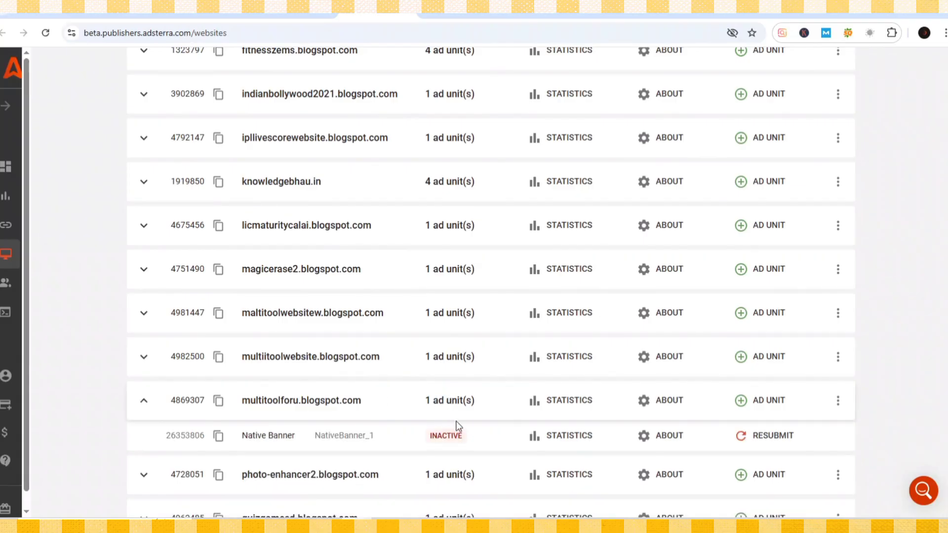
{"action": "left_click", "coordinate": [452, 364]}
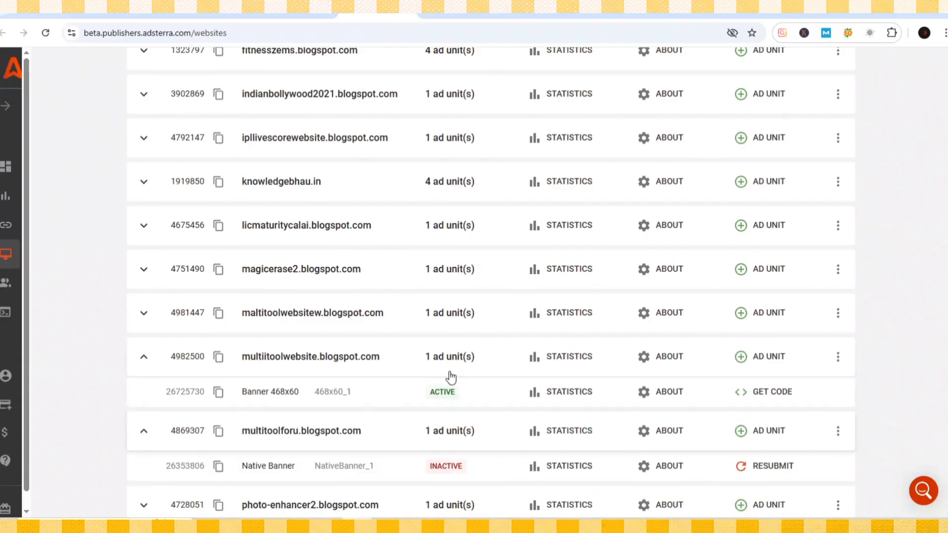
{"action": "left_click", "coordinate": [746, 390]}
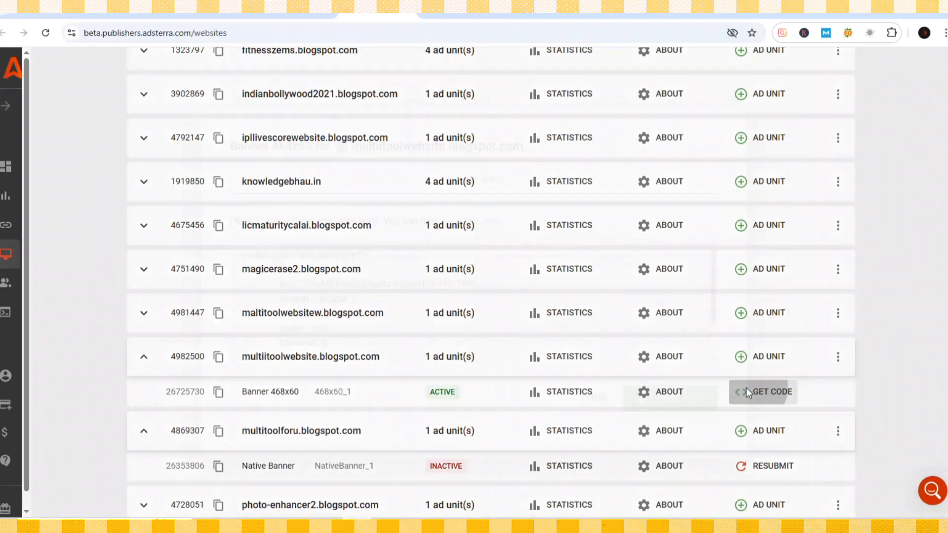
{"action": "left_click", "coordinate": [657, 402]}
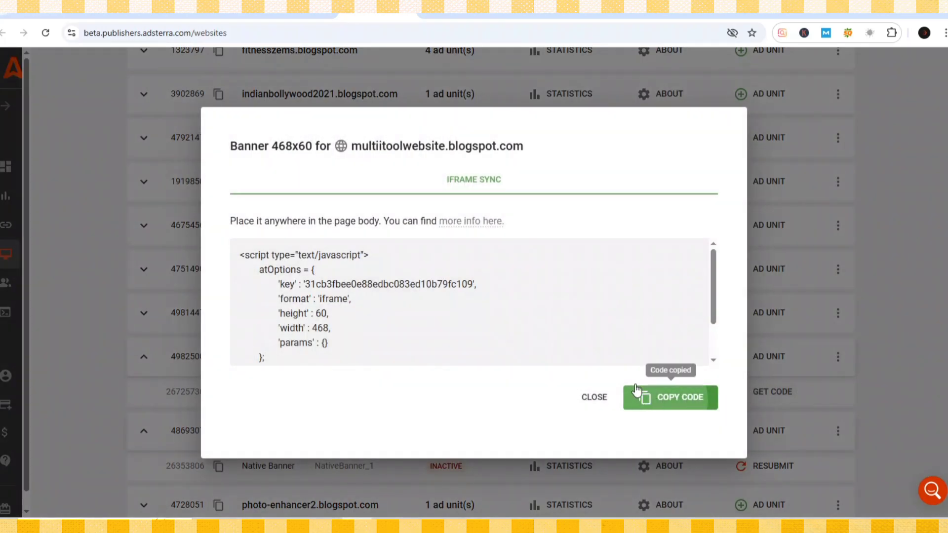
{"action": "left_click", "coordinate": [305, 15]}
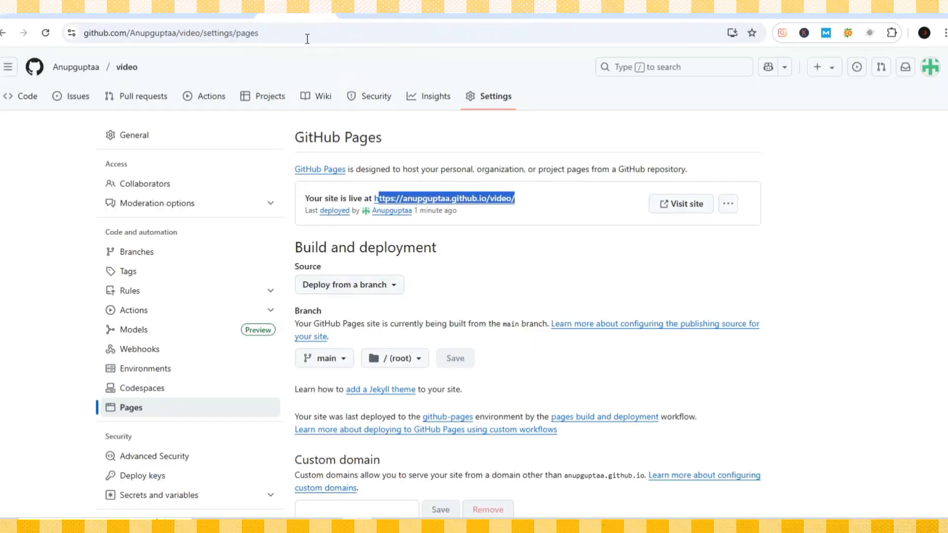
- Return to the repository's code and open index.html
{"action": "left_click", "coordinate": [429, 140]}
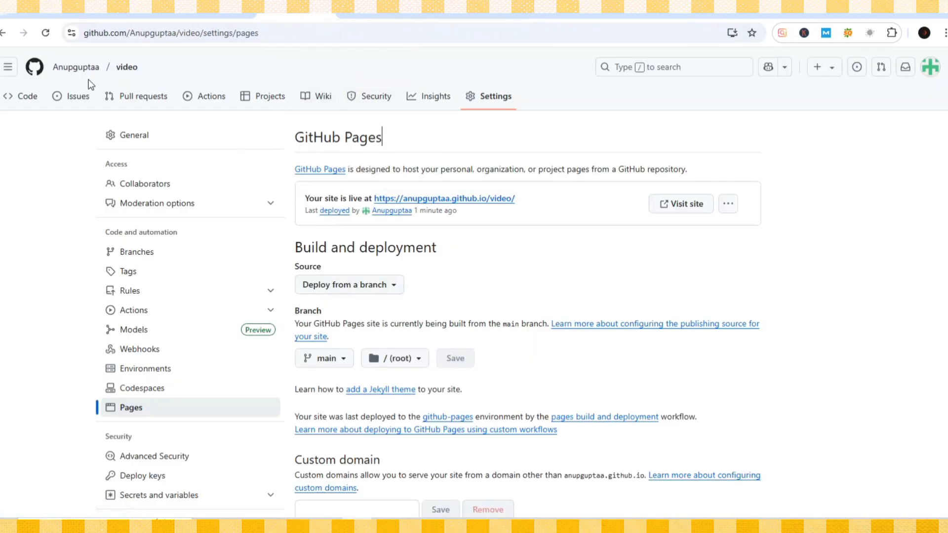
{"action": "left_click", "coordinate": [3, 34]}
{"action": "left_click", "coordinate": [3, 34]}
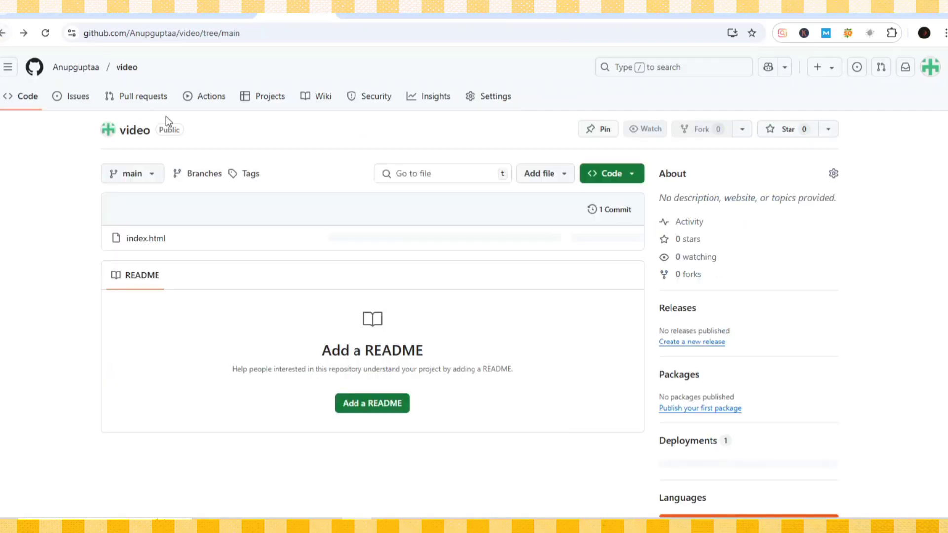
{"action": "left_click", "coordinate": [151, 239]}
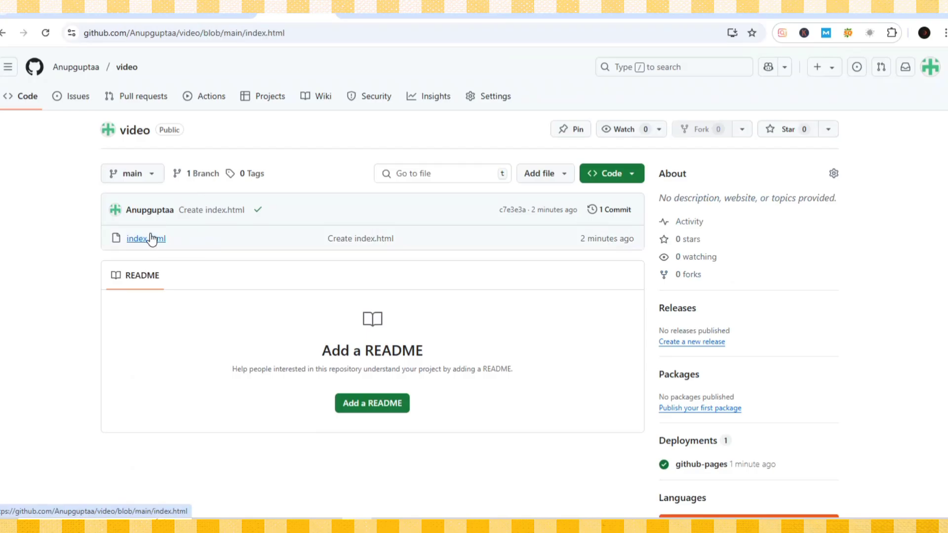
- Scroll to the end of index.html and try adding a line after the closing body tag
{"action": "scroll", "coordinate": [252, 255], "scroll_direction": "down", "scroll_amount": 5}
{"action": "scroll", "coordinate": [252, 255], "scroll_direction": "down", "scroll_amount": 10}
{"action": "scroll", "coordinate": [252, 255], "scroll_direction": "down", "scroll_amount": 6}
{"action": "scroll", "coordinate": [252, 255], "scroll_direction": "down", "scroll_amount": 4}
{"action": "scroll", "coordinate": [254, 256], "scroll_direction": "down", "scroll_amount": 5}
{"action": "scroll", "coordinate": [254, 256], "scroll_direction": "down", "scroll_amount": 10}
{"action": "scroll", "coordinate": [253, 255], "scroll_direction": "down", "scroll_amount": 10}
{"action": "scroll", "coordinate": [254, 256], "scroll_direction": "down", "scroll_amount": 10}
{"action": "scroll", "coordinate": [254, 256], "scroll_direction": "down", "scroll_amount": 8}
{"action": "scroll", "coordinate": [254, 255], "scroll_direction": "down", "scroll_amount": 9}
{"action": "scroll", "coordinate": [254, 256], "scroll_direction": "down", "scroll_amount": 12}
{"action": "scroll", "coordinate": [253, 256], "scroll_direction": "down", "scroll_amount": 10}
{"action": "scroll", "coordinate": [254, 256], "scroll_direction": "down", "scroll_amount": 7}
{"action": "scroll", "coordinate": [253, 255], "scroll_direction": "down", "scroll_amount": 10}
{"action": "scroll", "coordinate": [254, 256], "scroll_direction": "down", "scroll_amount": 10}
{"action": "scroll", "coordinate": [254, 255], "scroll_direction": "down", "scroll_amount": 10}
{"action": "scroll", "coordinate": [254, 255], "scroll_direction": "down", "scroll_amount": 10}
{"action": "scroll", "coordinate": [254, 256], "scroll_direction": "down", "scroll_amount": 2}
{"action": "scroll", "coordinate": [254, 256], "scroll_direction": "down", "scroll_amount": 15}
{"action": "scroll", "coordinate": [255, 255], "scroll_direction": "down", "scroll_amount": 12}
{"action": "scroll", "coordinate": [255, 255], "scroll_direction": "down", "scroll_amount": 11}
{"action": "scroll", "coordinate": [256, 255], "scroll_direction": "down", "scroll_amount": 15}
{"action": "scroll", "coordinate": [257, 256], "scroll_direction": "down", "scroll_amount": 7}
{"action": "scroll", "coordinate": [258, 255], "scroll_direction": "down", "scroll_amount": 10}
{"action": "scroll", "coordinate": [259, 256], "scroll_direction": "down", "scroll_amount": 15}
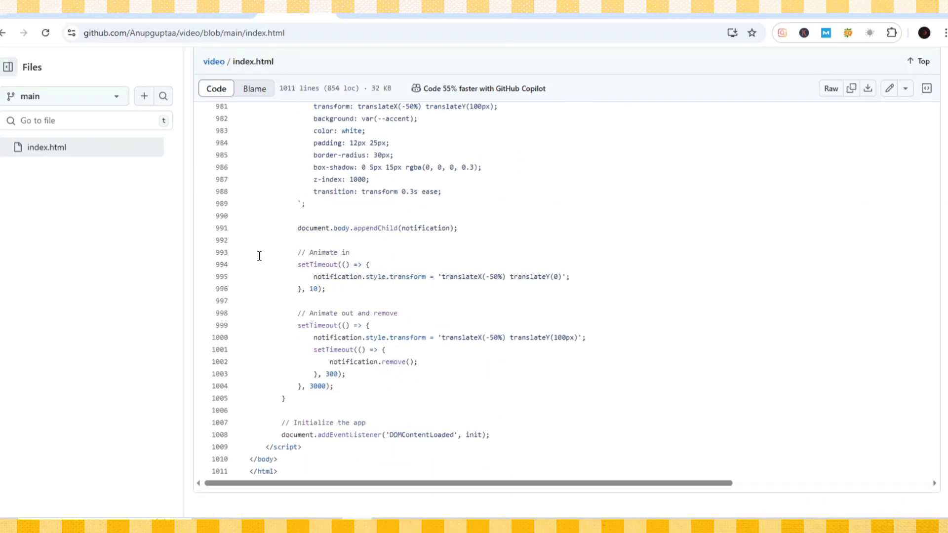
{"action": "left_click", "coordinate": [292, 458]}
{"action": "key", "text": "Return"}
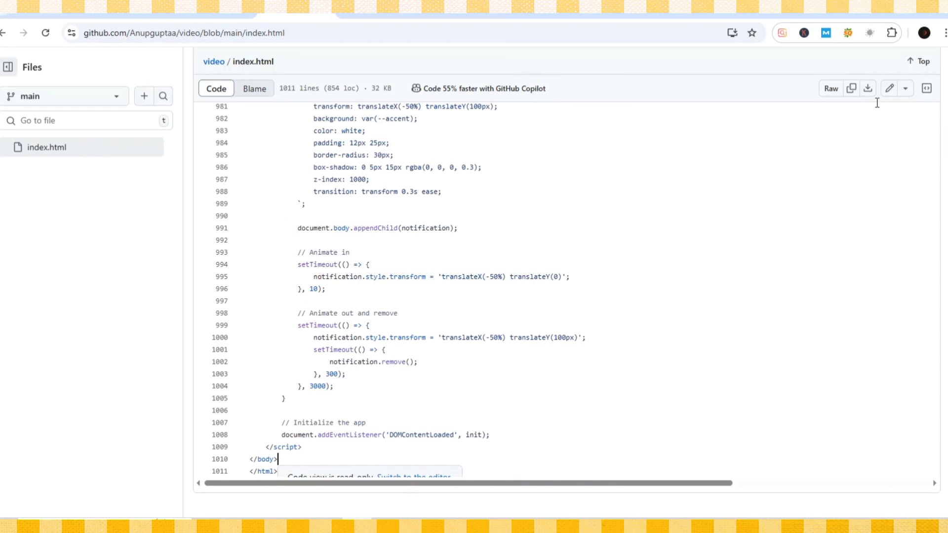
- In the index.html editor, paste the Adsterra banner script on a new line after </body>
{"action": "left_click", "coordinate": [890, 92]}
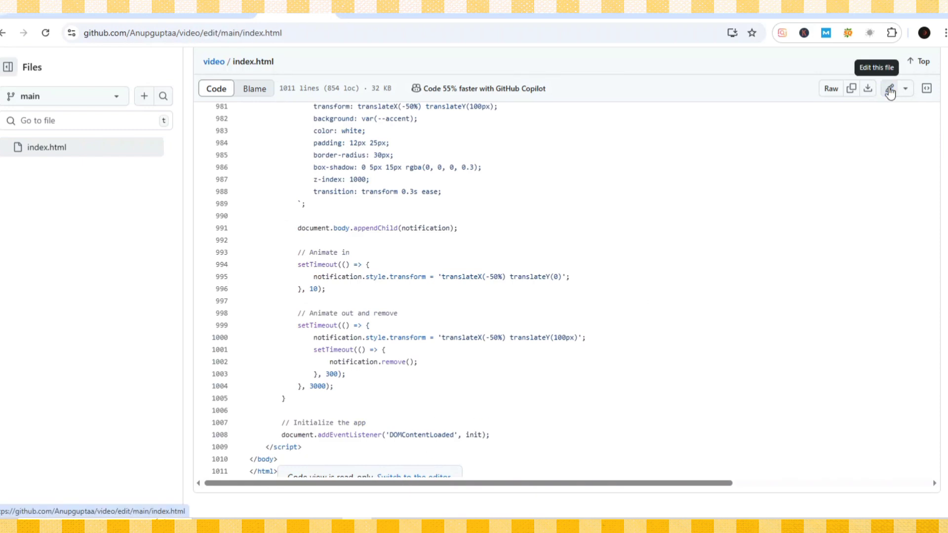
{"action": "scroll", "coordinate": [348, 381], "scroll_direction": "down", "scroll_amount": 10}
{"action": "scroll", "coordinate": [348, 382], "scroll_direction": "down", "scroll_amount": 10}
{"action": "scroll", "coordinate": [351, 415], "scroll_direction": "down", "scroll_amount": 15}
{"action": "scroll", "coordinate": [353, 425], "scroll_direction": "down", "scroll_amount": 15}
{"action": "scroll", "coordinate": [356, 426], "scroll_direction": "down", "scroll_amount": 15}
{"action": "scroll", "coordinate": [357, 427], "scroll_direction": "down", "scroll_amount": 12}
{"action": "scroll", "coordinate": [356, 427], "scroll_direction": "down", "scroll_amount": 12}
{"action": "scroll", "coordinate": [357, 427], "scroll_direction": "down", "scroll_amount": 12}
{"action": "scroll", "coordinate": [358, 427], "scroll_direction": "down", "scroll_amount": 12}
{"action": "scroll", "coordinate": [358, 427], "scroll_direction": "down", "scroll_amount": 12}
{"action": "scroll", "coordinate": [358, 427], "scroll_direction": "down", "scroll_amount": 12}
{"action": "scroll", "coordinate": [358, 427], "scroll_direction": "down", "scroll_amount": 12}
{"action": "scroll", "coordinate": [358, 428], "scroll_direction": "down", "scroll_amount": 12}
{"action": "scroll", "coordinate": [358, 427], "scroll_direction": "down", "scroll_amount": 12}
{"action": "scroll", "coordinate": [359, 427], "scroll_direction": "down", "scroll_amount": 12}
{"action": "scroll", "coordinate": [361, 426], "scroll_direction": "down", "scroll_amount": 12}
{"action": "scroll", "coordinate": [361, 425], "scroll_direction": "down", "scroll_amount": 12}
{"action": "scroll", "coordinate": [361, 425], "scroll_direction": "down", "scroll_amount": 12}
{"action": "scroll", "coordinate": [361, 426], "scroll_direction": "down", "scroll_amount": 12}
{"action": "scroll", "coordinate": [361, 426], "scroll_direction": "down", "scroll_amount": 12}
{"action": "scroll", "coordinate": [361, 427], "scroll_direction": "down", "scroll_amount": 4}
{"action": "left_click", "coordinate": [285, 418]}
{"action": "left_click", "coordinate": [284, 425]}
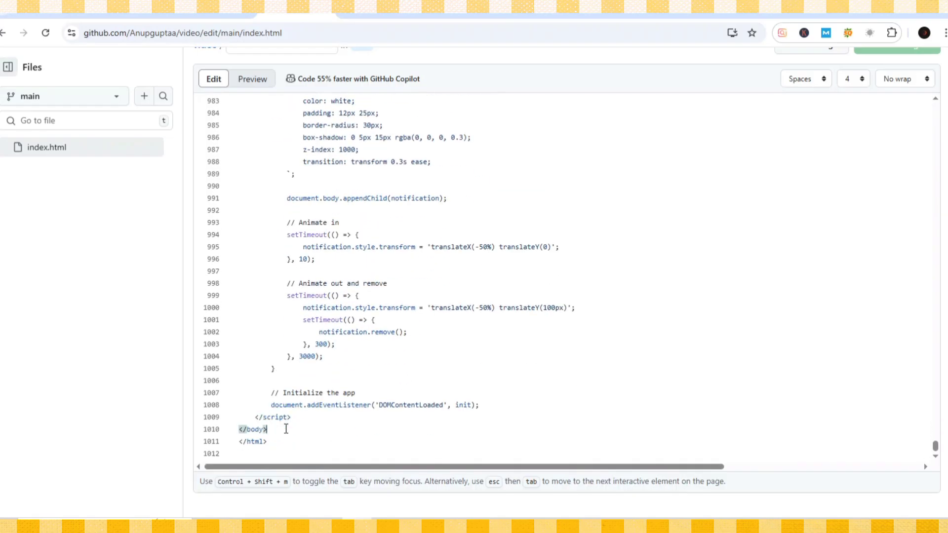
{"action": "key", "text": "Return"}
{"action": "key", "text": "ctrl+v"}
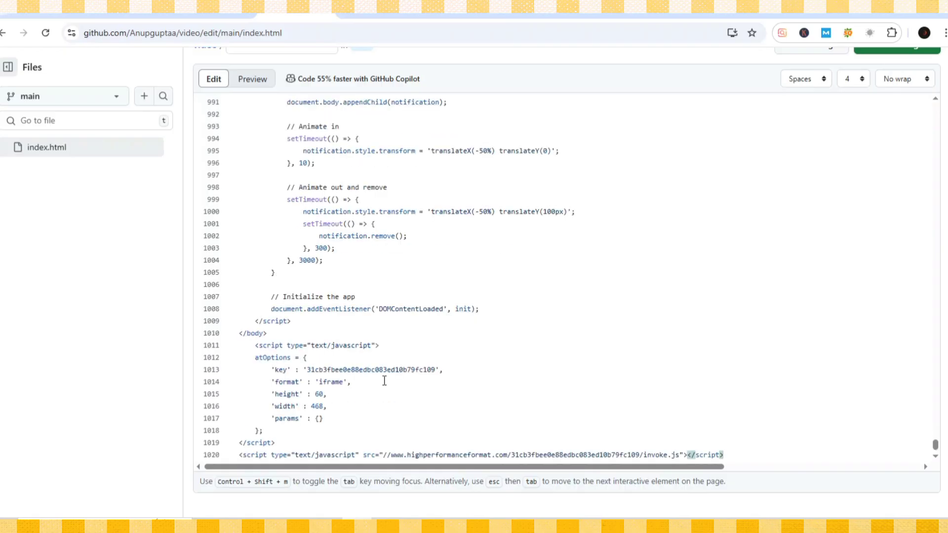
- Commit the edit directly to main as 'Update index.html'
{"action": "scroll", "coordinate": [384, 381], "scroll_direction": "down", "scroll_amount": 1}
{"action": "scroll", "coordinate": [560, 254], "scroll_direction": "up", "scroll_amount": 2}
{"action": "scroll", "coordinate": [614, 153], "scroll_direction": "up", "scroll_amount": 5}
{"action": "scroll", "coordinate": [632, 84], "scroll_direction": "up", "scroll_amount": 1}
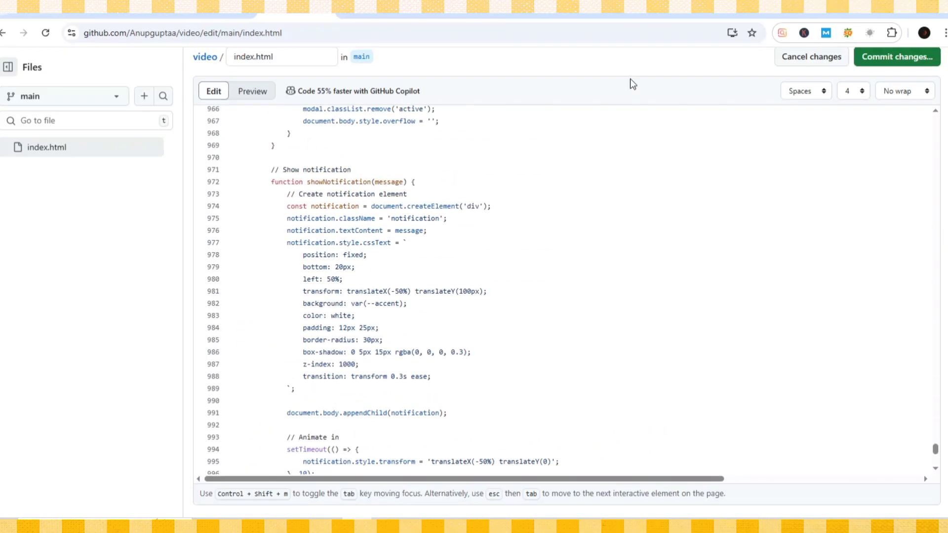
{"action": "scroll", "coordinate": [630, 79], "scroll_direction": "up", "scroll_amount": 2}
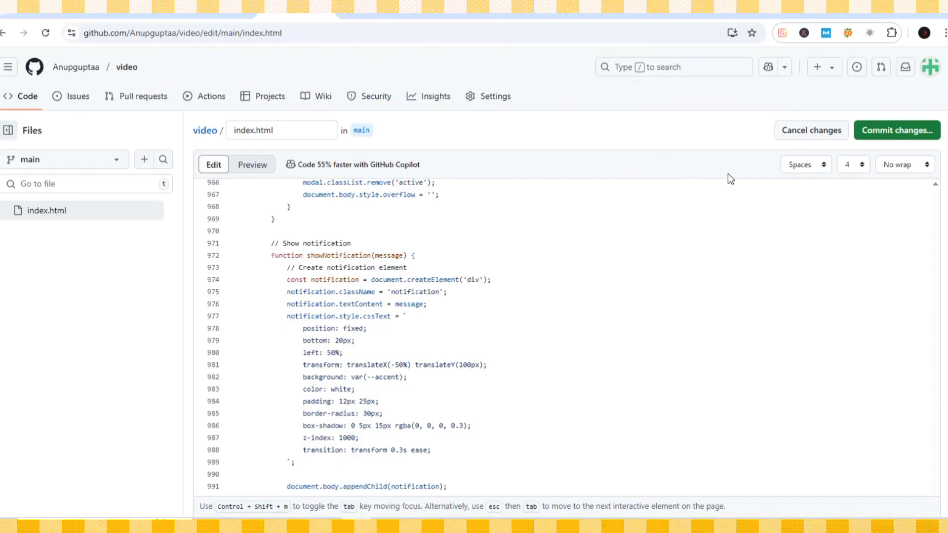
{"action": "left_click", "coordinate": [882, 132]}
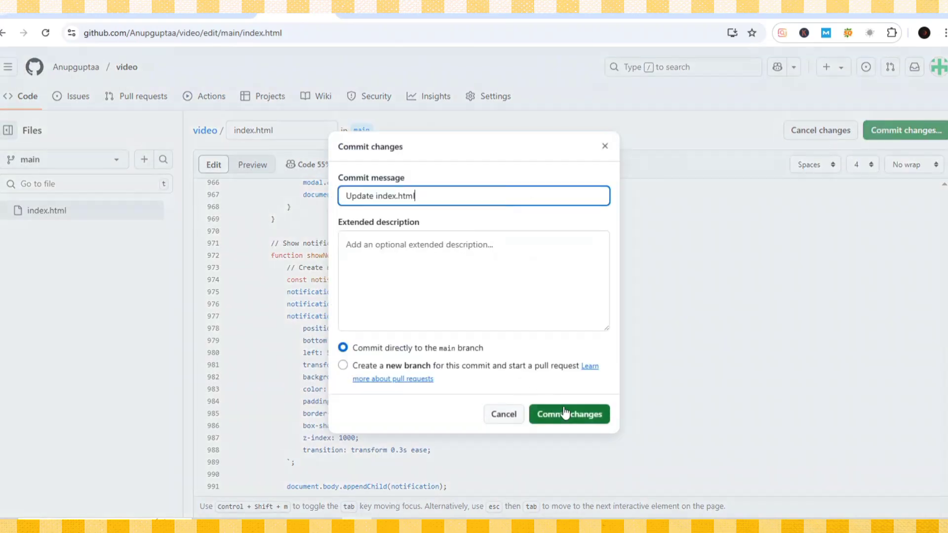
{"action": "left_click", "coordinate": [566, 413]}
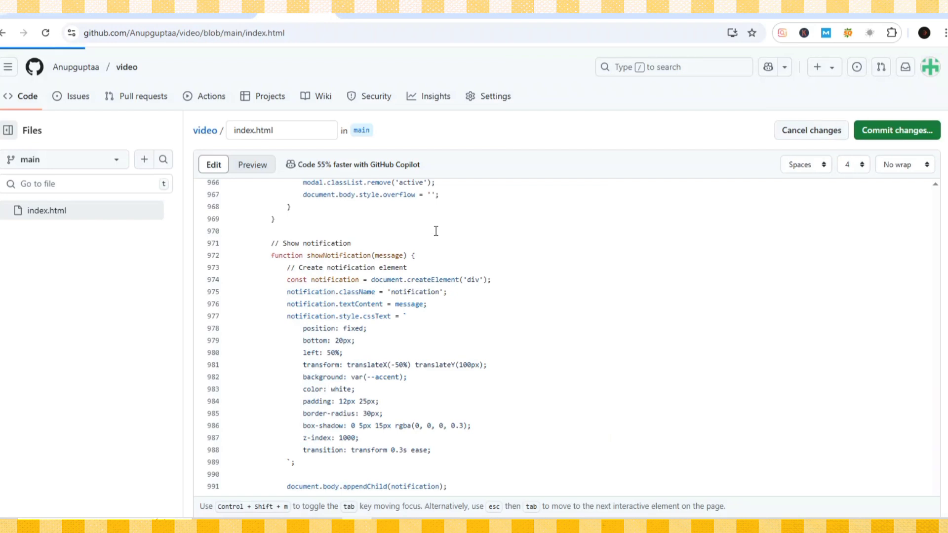
- Verify in Pages settings that the site is live from main, leaving the branch unchanged
{"action": "left_click", "coordinate": [484, 102]}
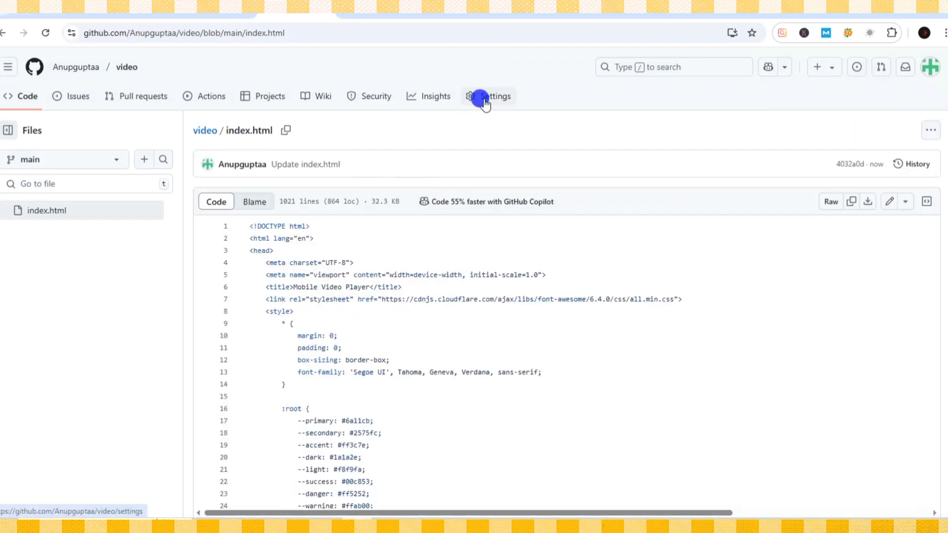
{"action": "left_click", "coordinate": [136, 416]}
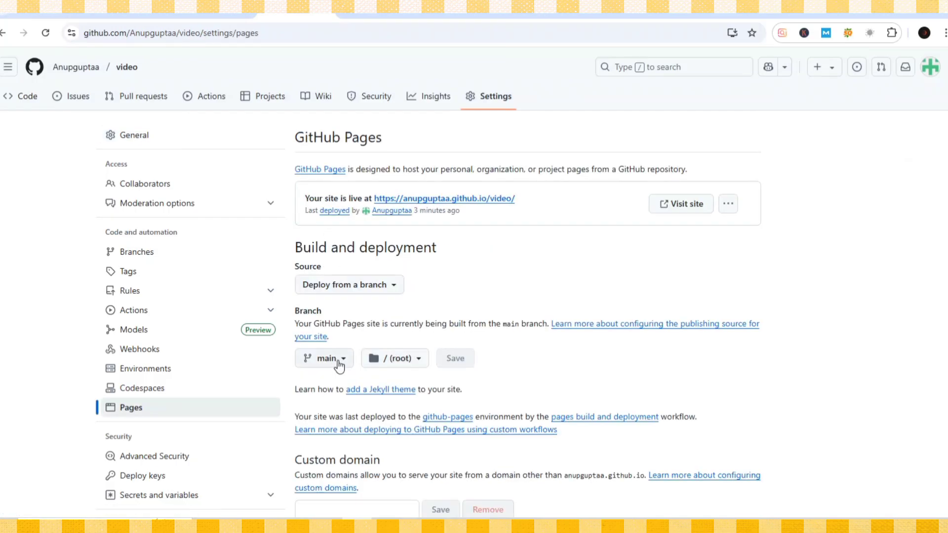
{"action": "left_click", "coordinate": [337, 362]}
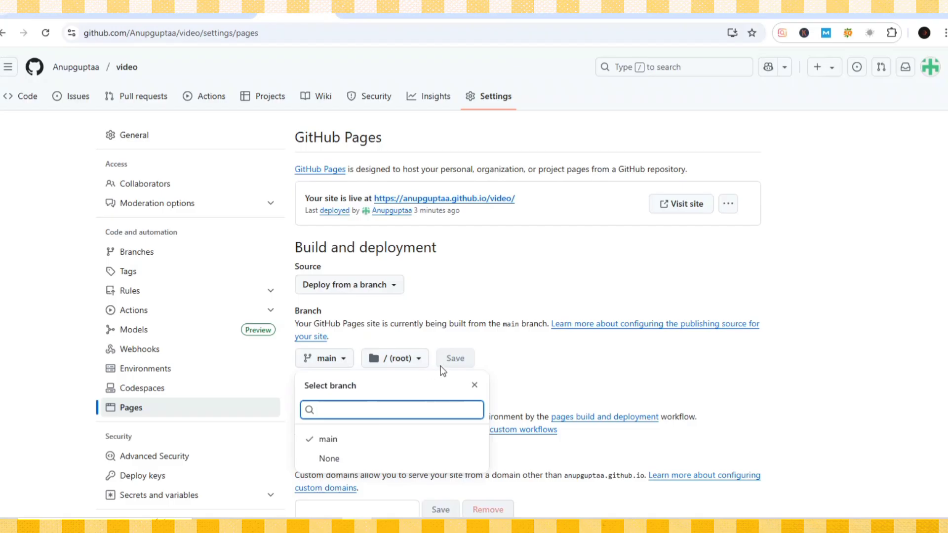
{"action": "left_click", "coordinate": [447, 264]}
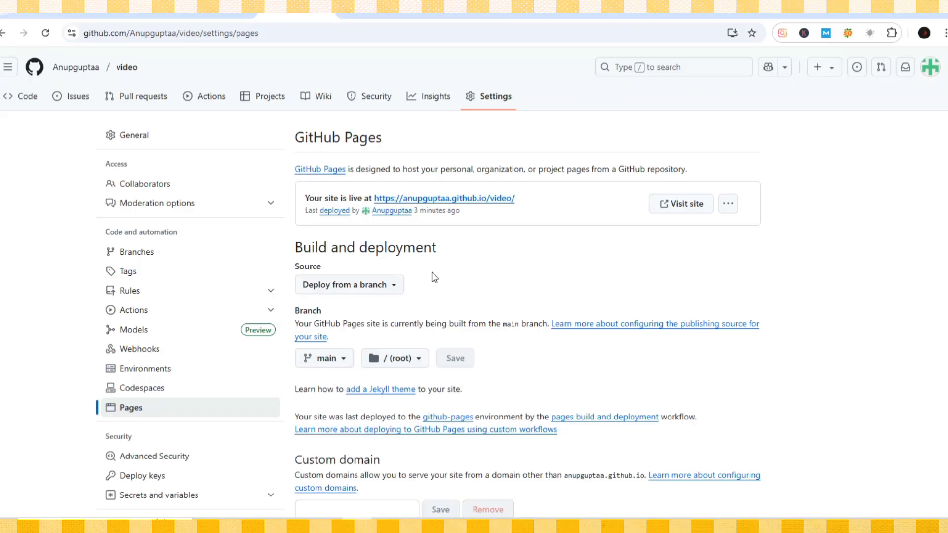
{"action": "left_click", "coordinate": [445, 16]}
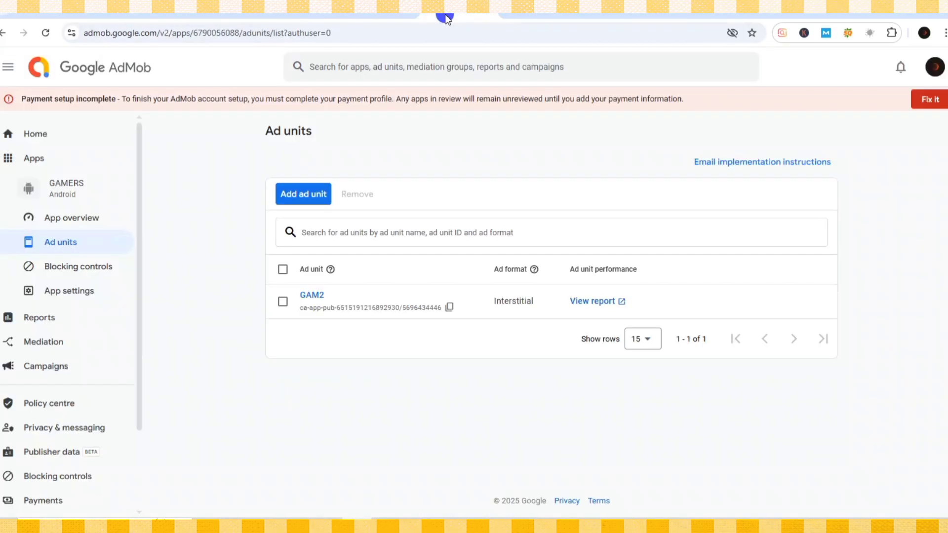
- Browse AdMob's Ad units list and the ad unit creation page, then back out without creating one
{"action": "left_click", "coordinate": [121, 161]}
{"action": "left_click", "coordinate": [291, 196]}
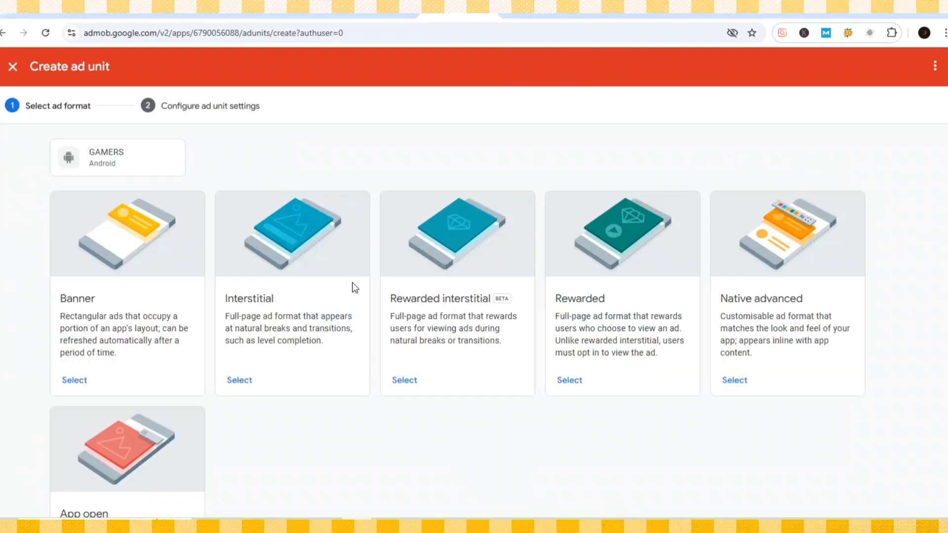
{"action": "left_click", "coordinate": [13, 66]}
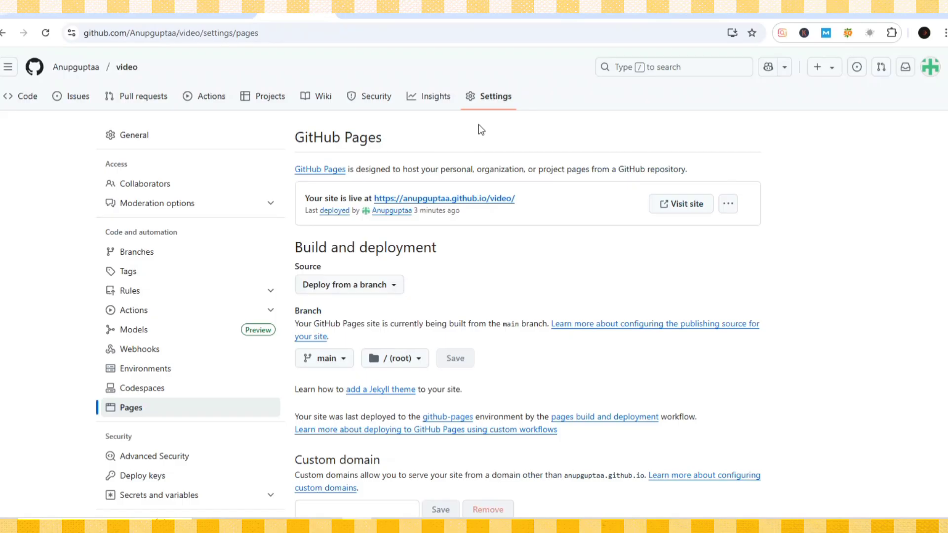
- Copy the github.io 'Your site is live at' URL from the Pages settings for WebIntoApp
{"action": "left_click_drag", "start_coordinate": [526, 208], "coordinate": [359, 198]}
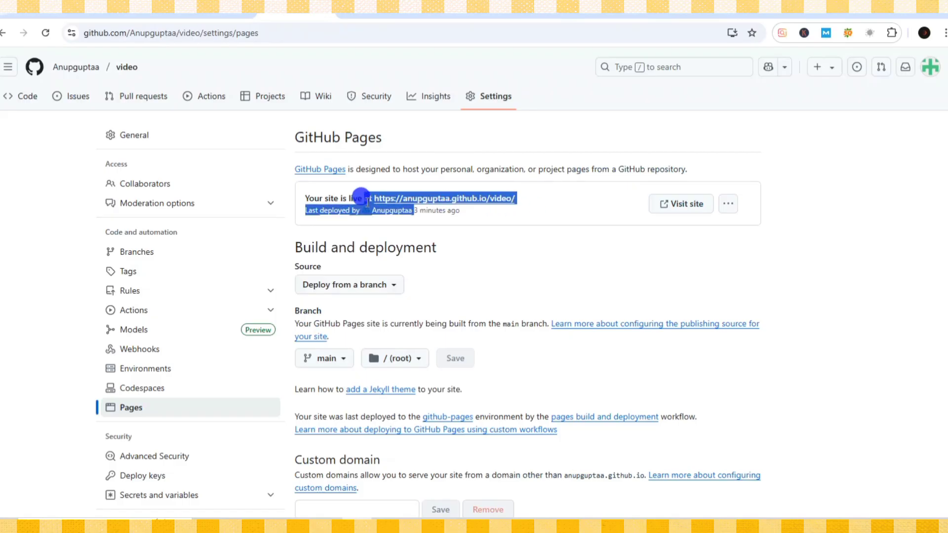
{"action": "left_click", "coordinate": [397, 245]}
{"action": "left_click_drag", "start_coordinate": [518, 198], "coordinate": [371, 189]}
{"action": "key", "text": "ctrl+c"}
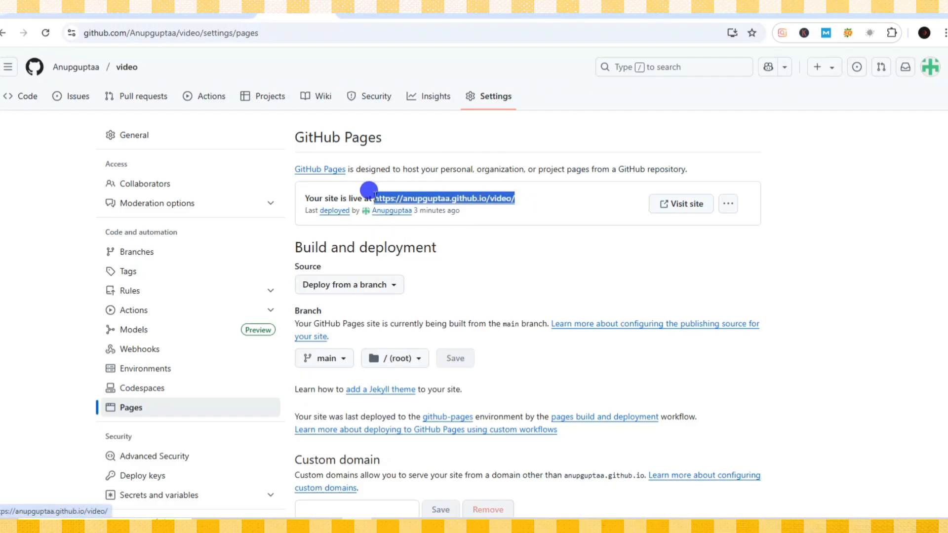
{"action": "left_click", "coordinate": [492, 268]}
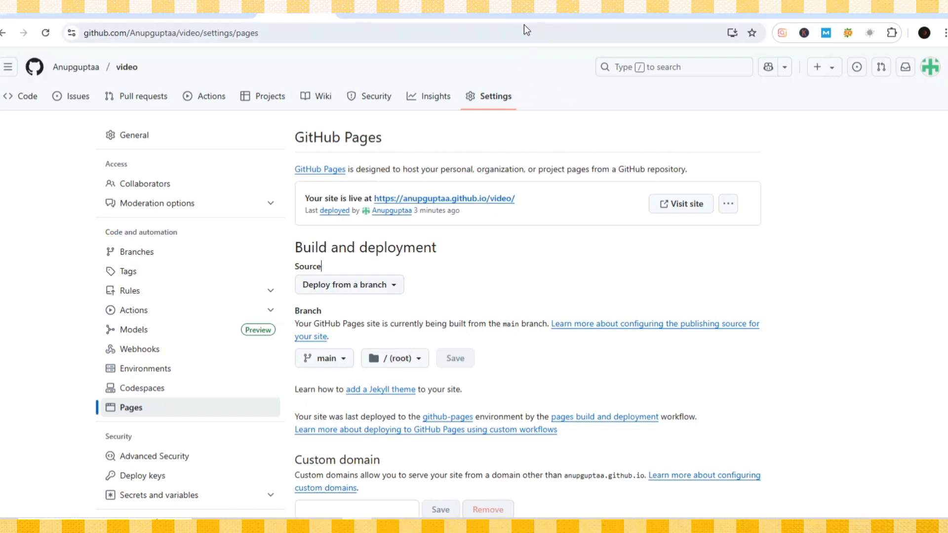
{"action": "left_click", "coordinate": [535, 13]}
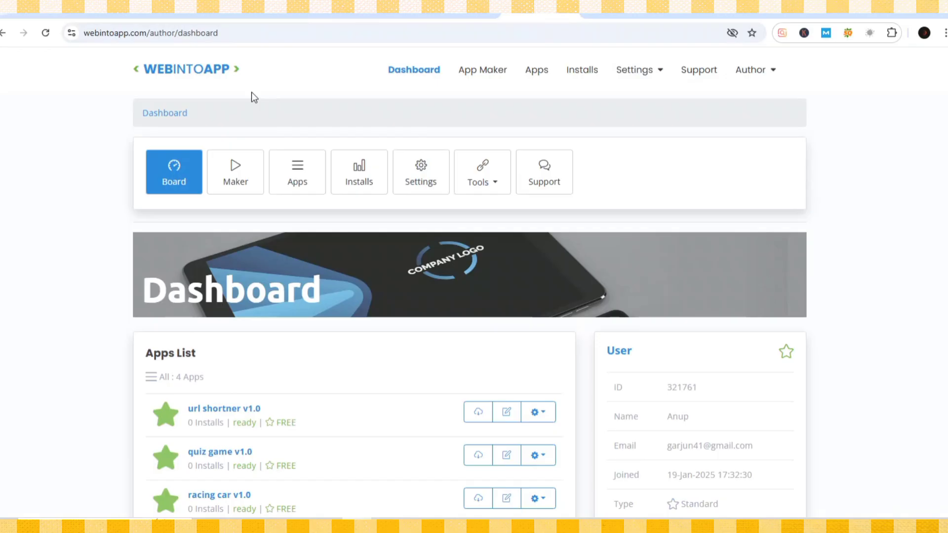
- Make a WebIntoApp app named 'video' from the pasted github.io URL, reviewing package com.mycompany.video
{"action": "left_click", "coordinate": [230, 170]}
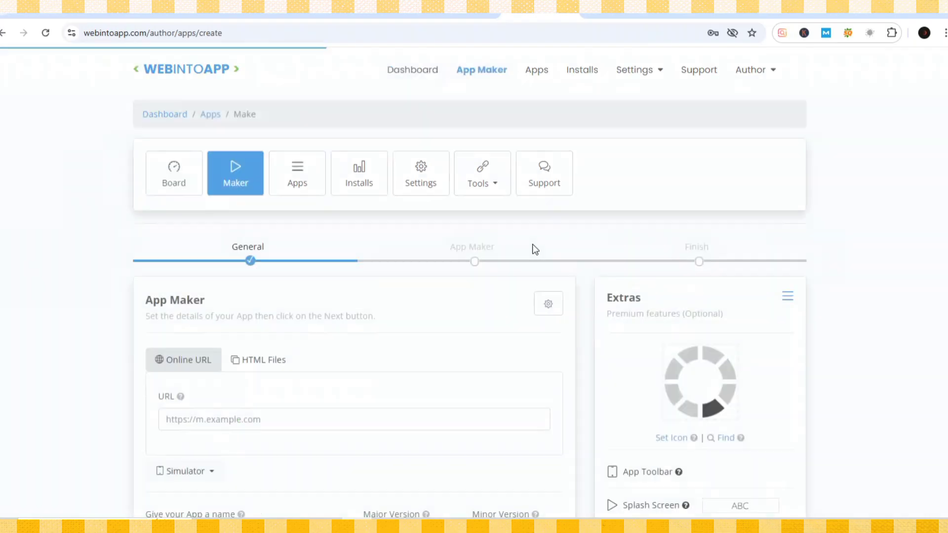
{"action": "scroll", "coordinate": [532, 244], "scroll_direction": "down", "scroll_amount": 3}
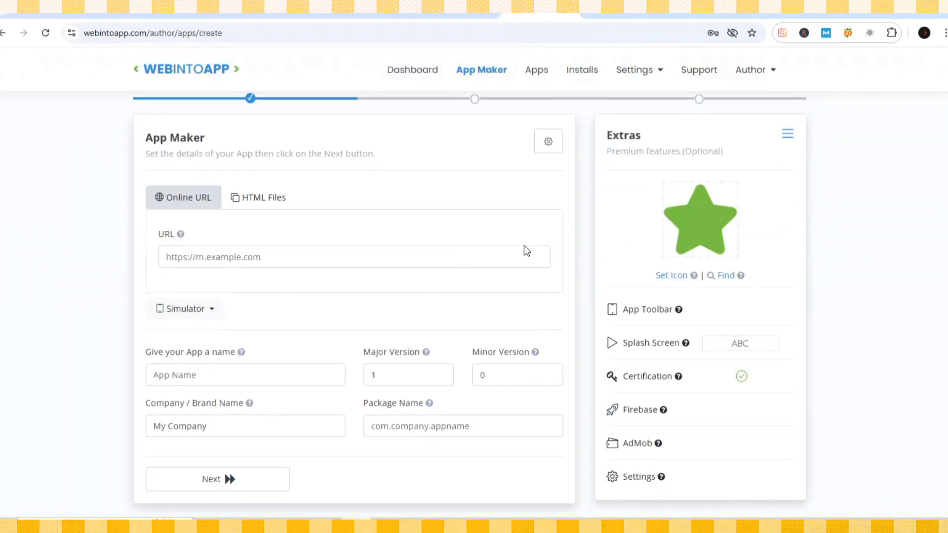
{"action": "left_click", "coordinate": [211, 263]}
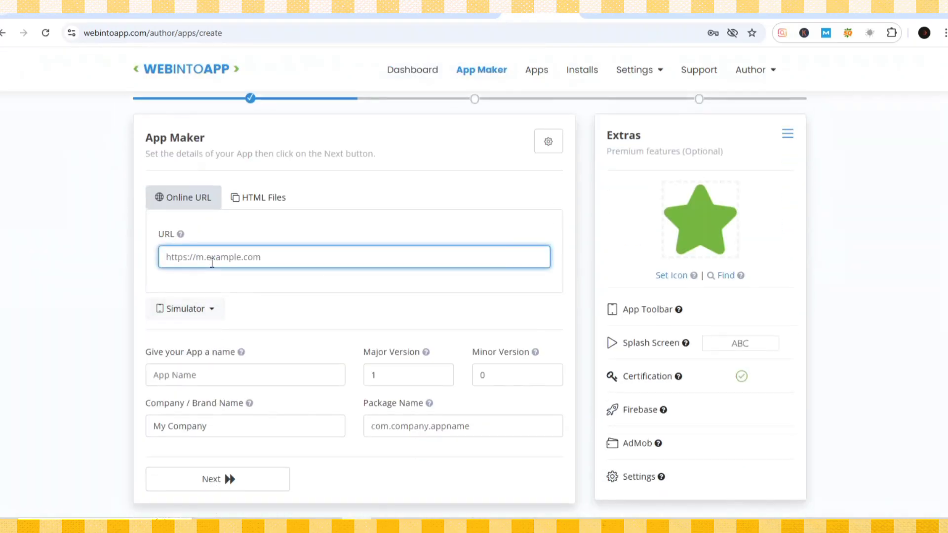
{"action": "key", "text": "ctrl+v"}
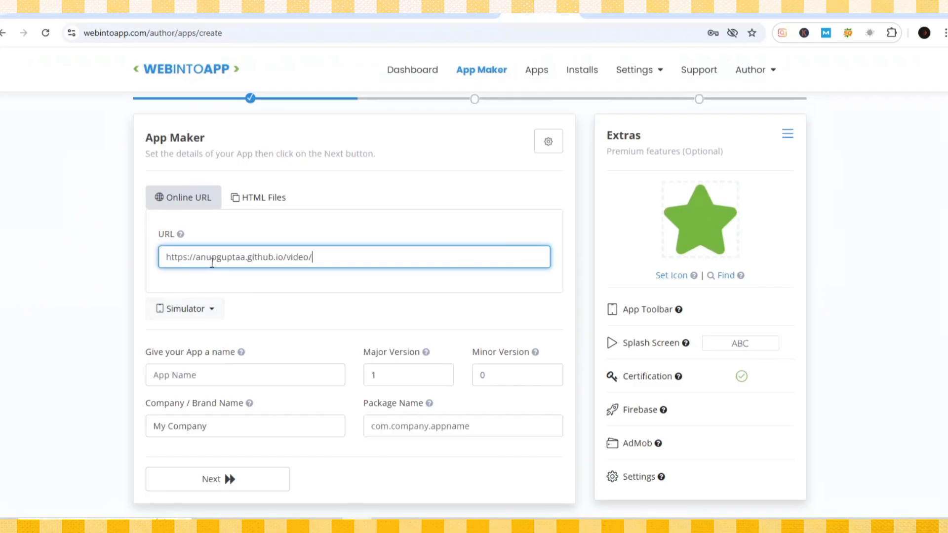
{"action": "left_click", "coordinate": [189, 369]}
{"action": "type", "text": "video"}
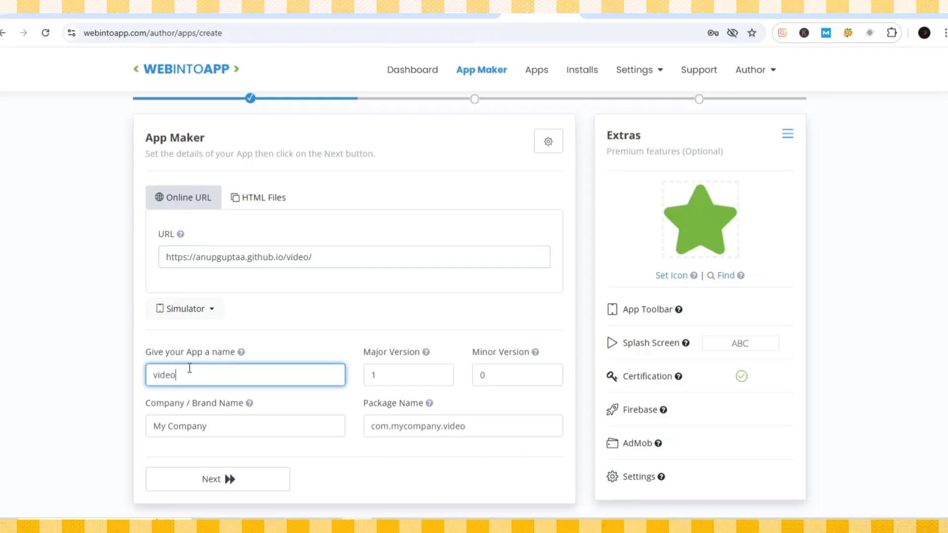
{"action": "left_click", "coordinate": [269, 468]}
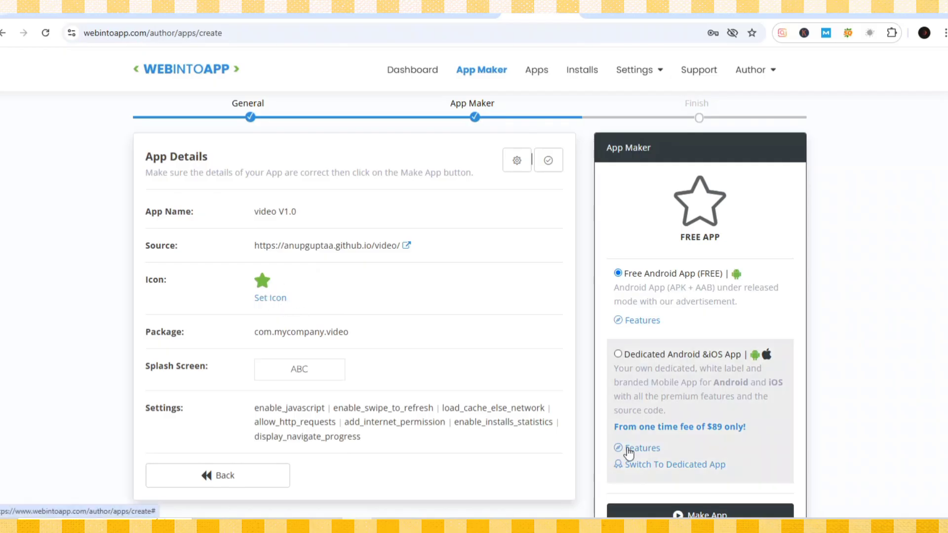
{"action": "scroll", "coordinate": [681, 448], "scroll_direction": "down", "scroll_amount": 3}
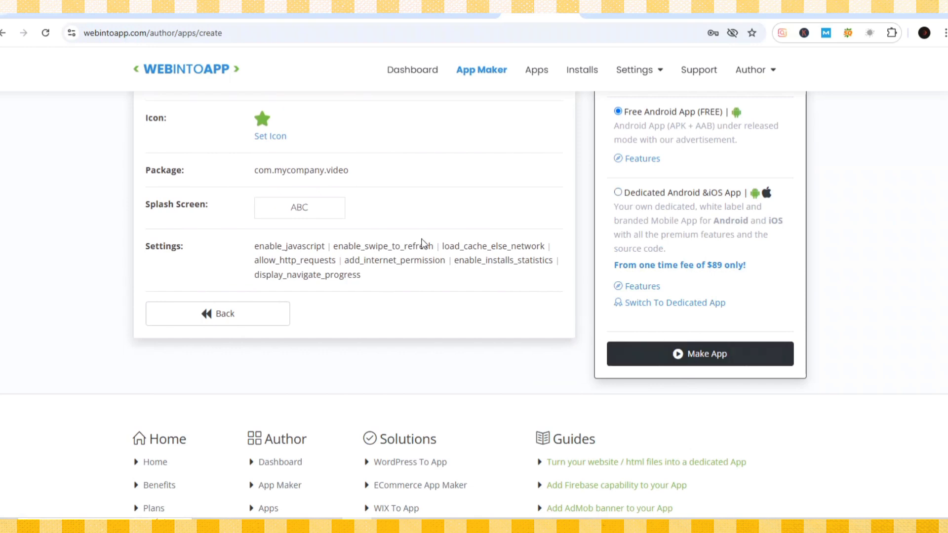
{"action": "scroll", "coordinate": [422, 240], "scroll_direction": "up", "scroll_amount": 3}
{"action": "scroll", "coordinate": [422, 233], "scroll_direction": "up", "scroll_amount": 3}
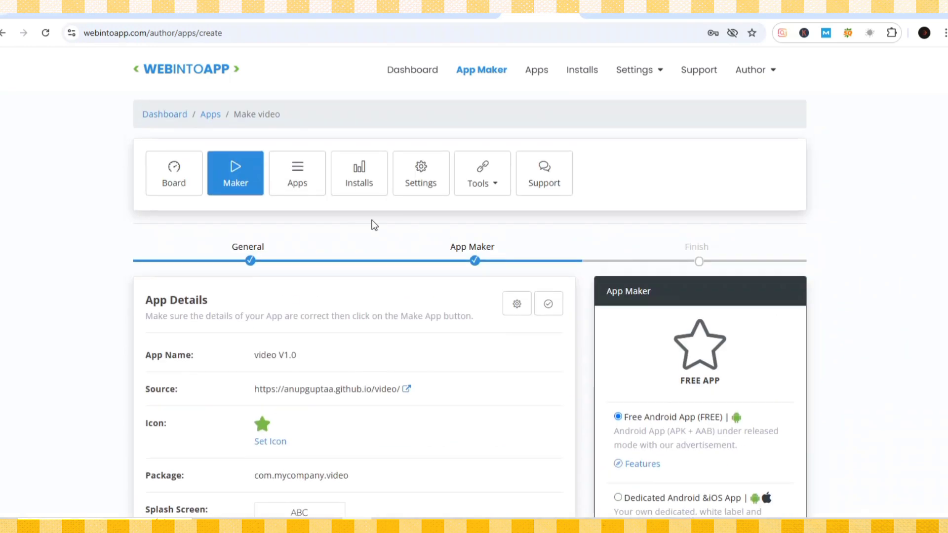
- Go back to the dashboard and check the download options for url shortner v1.0
{"action": "left_click", "coordinate": [153, 161]}
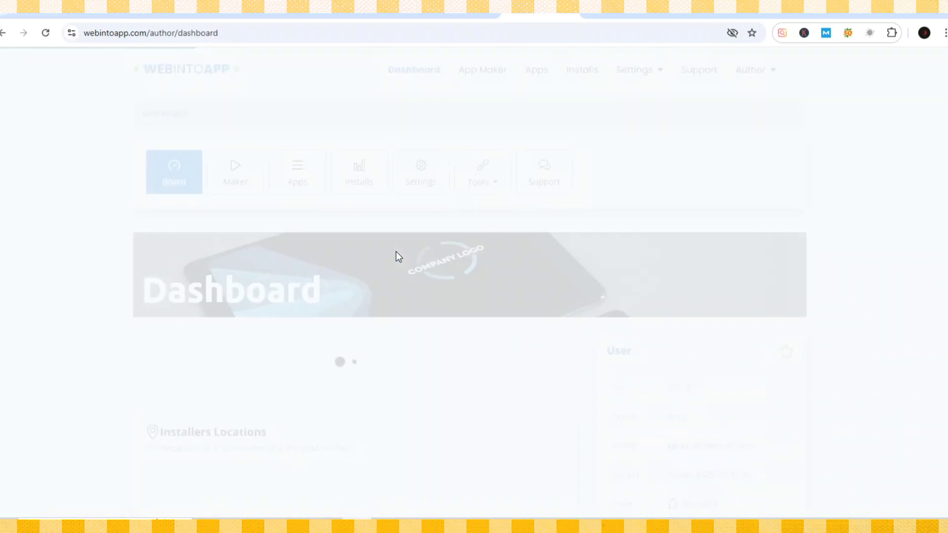
{"action": "scroll", "coordinate": [275, 241], "scroll_direction": "down", "scroll_amount": 5}
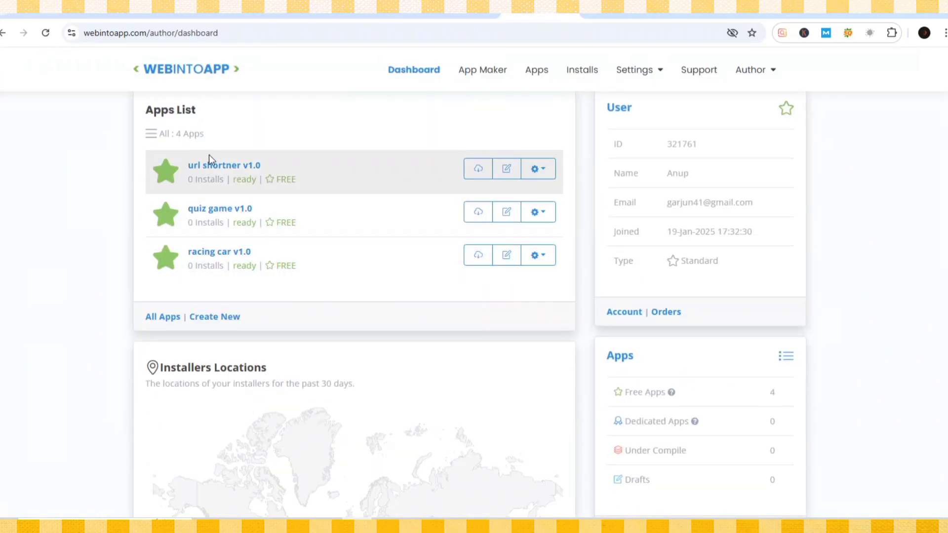
{"action": "scroll", "coordinate": [212, 160], "scroll_direction": "up", "scroll_amount": 2}
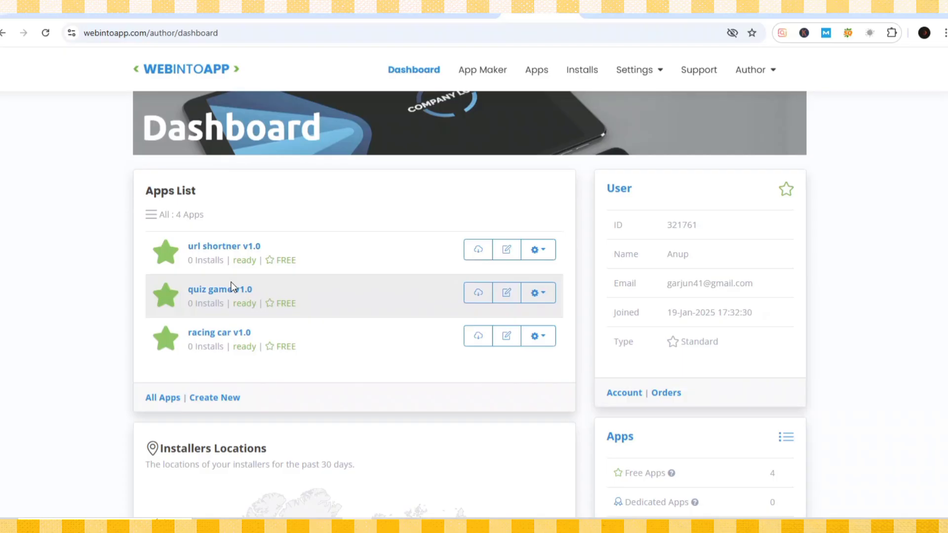
{"action": "left_click", "coordinate": [476, 251]}
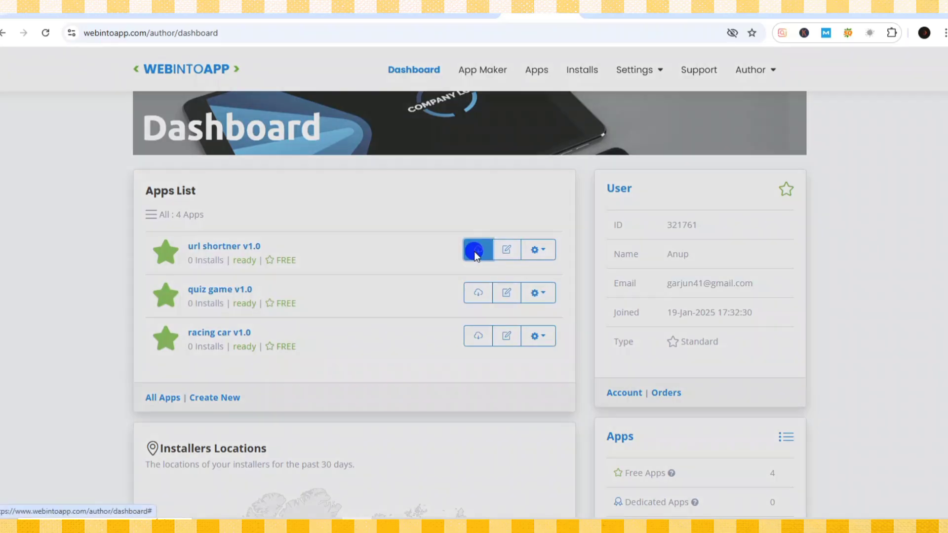
{"action": "left_click", "coordinate": [697, 81]}
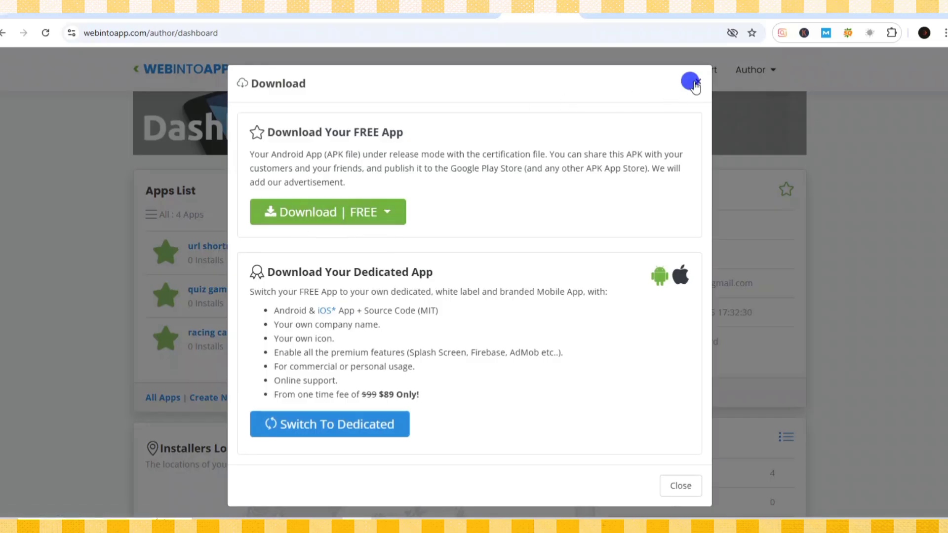